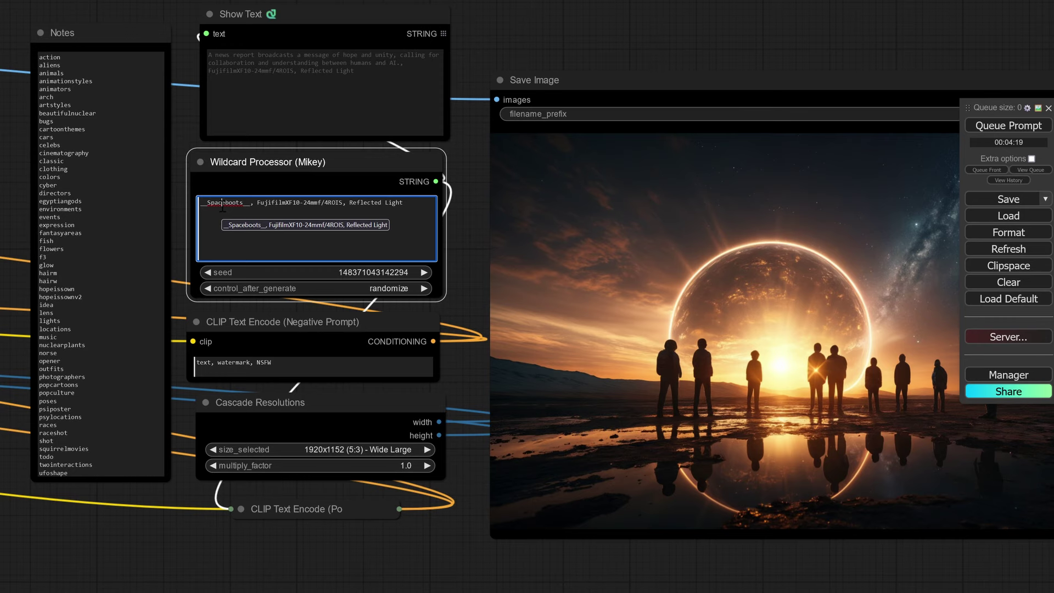
Step: Set Link Render Mode to Hidden in Settings so connection wires disappear from the canvas
{"action": "scroll", "coordinate": [566, 49], "scroll_direction": "down", "scroll_amount": 3}
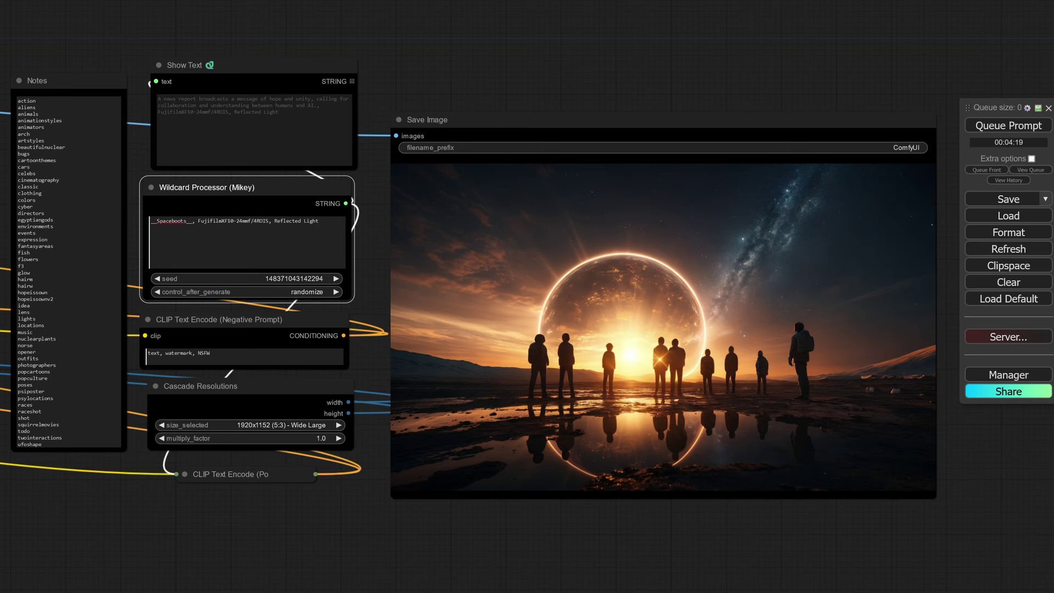
{"action": "left_click", "coordinate": [1028, 109]}
{"action": "scroll", "coordinate": [546, 446], "scroll_direction": "down", "scroll_amount": 10}
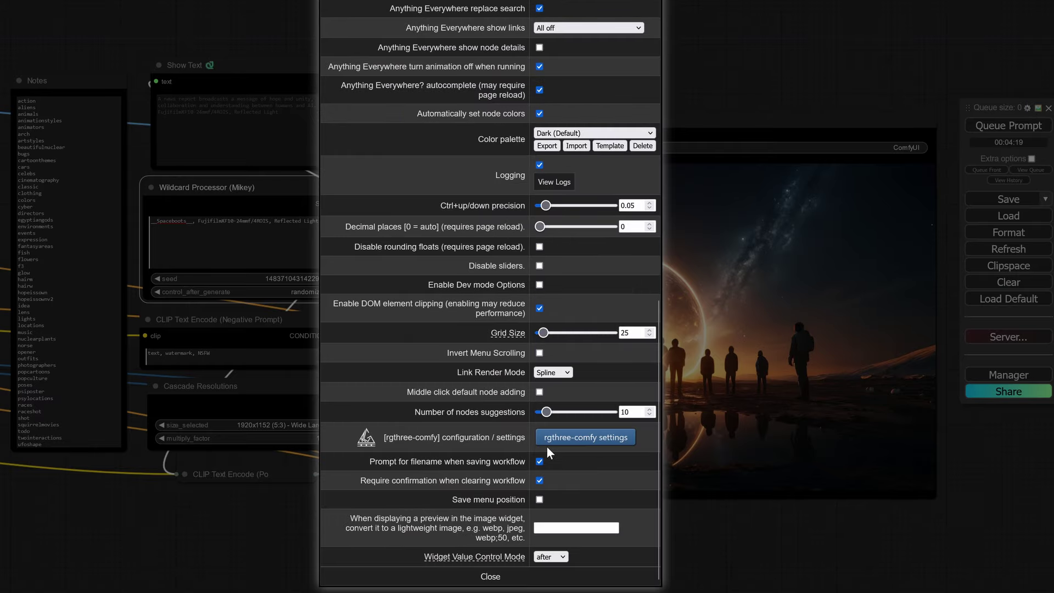
{"action": "left_click", "coordinate": [546, 373]}
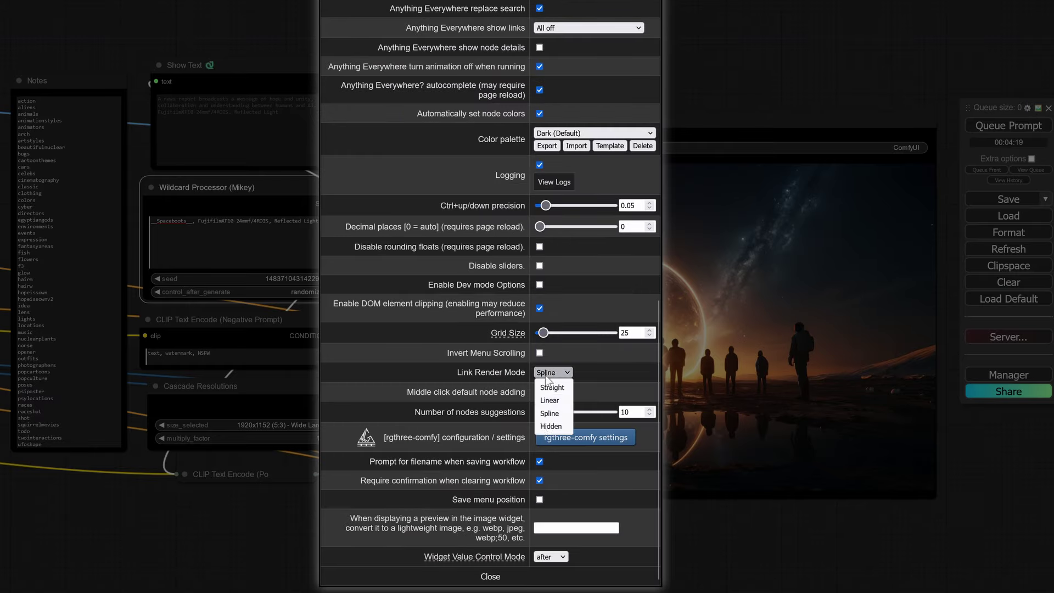
{"action": "left_click", "coordinate": [546, 430]}
{"action": "left_click", "coordinate": [490, 576]}
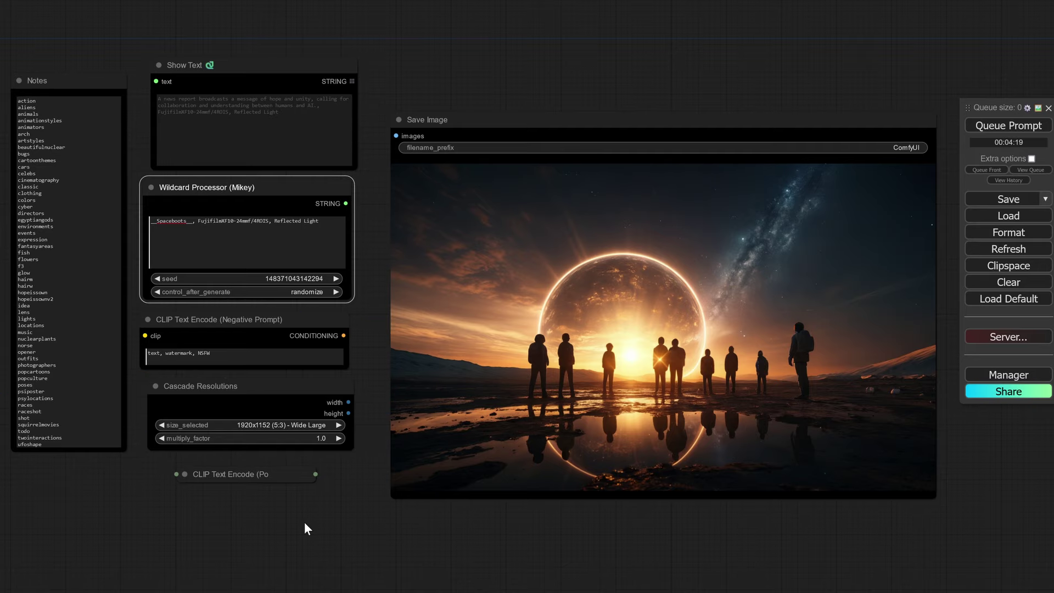
{"action": "left_click_drag", "start_coordinate": [302, 531], "coordinate": [227, 498]}
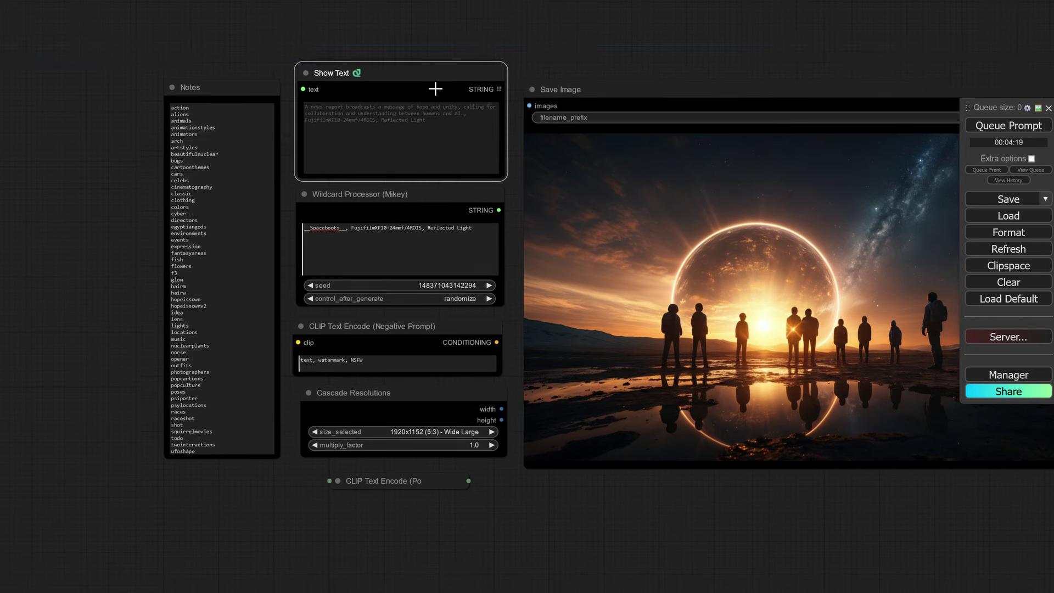
{"action": "left_click", "coordinate": [358, 199]}
{"action": "left_click_drag", "start_coordinate": [358, 199], "coordinate": [356, 203]}
{"action": "left_click", "coordinate": [1007, 374]}
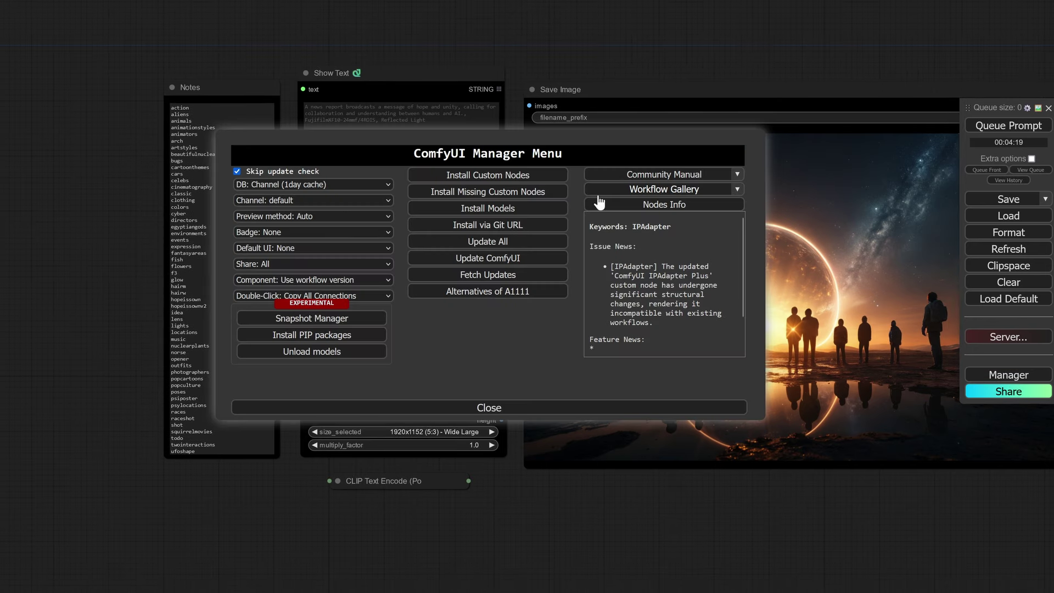
{"action": "left_click", "coordinate": [442, 180]}
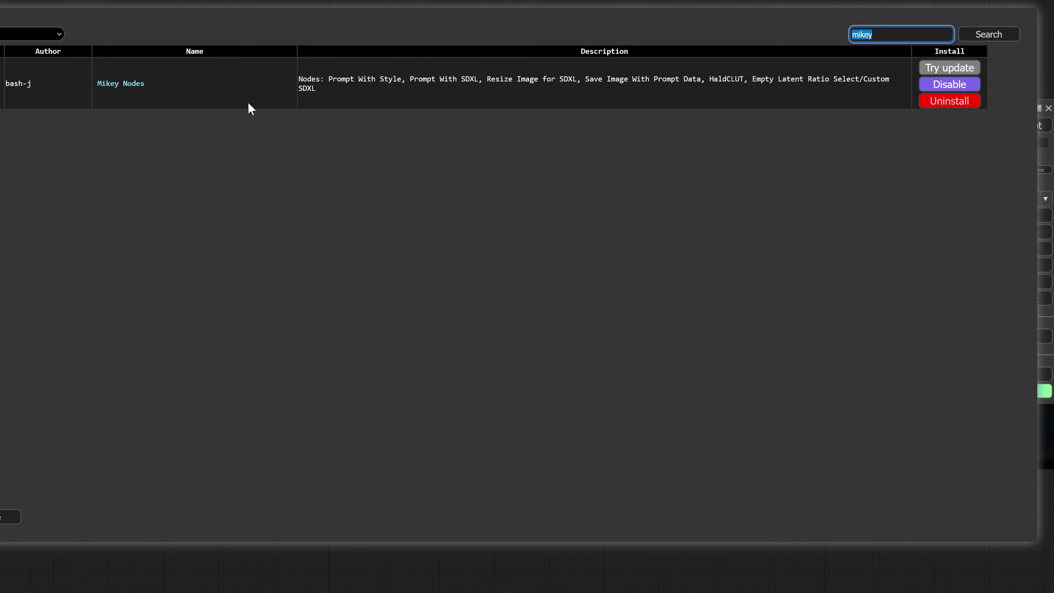
{"action": "left_click", "coordinate": [2, 519]}
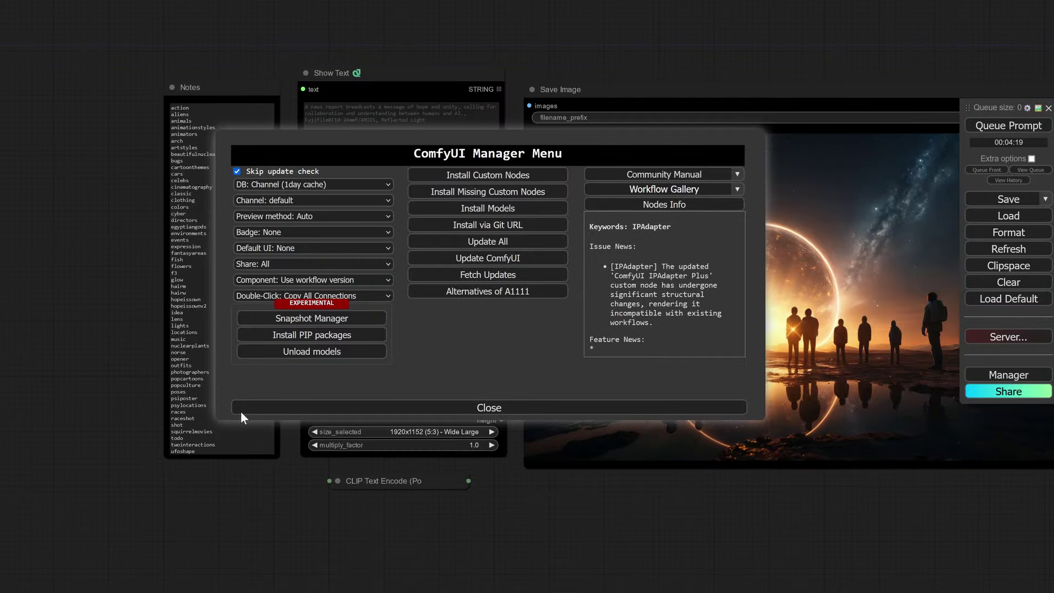
Step: Close the Manager and nudge the Wildcard Processor node slightly upward
{"action": "left_click", "coordinate": [484, 419]}
{"action": "scroll", "coordinate": [297, 512], "scroll_direction": "up", "scroll_amount": 2}
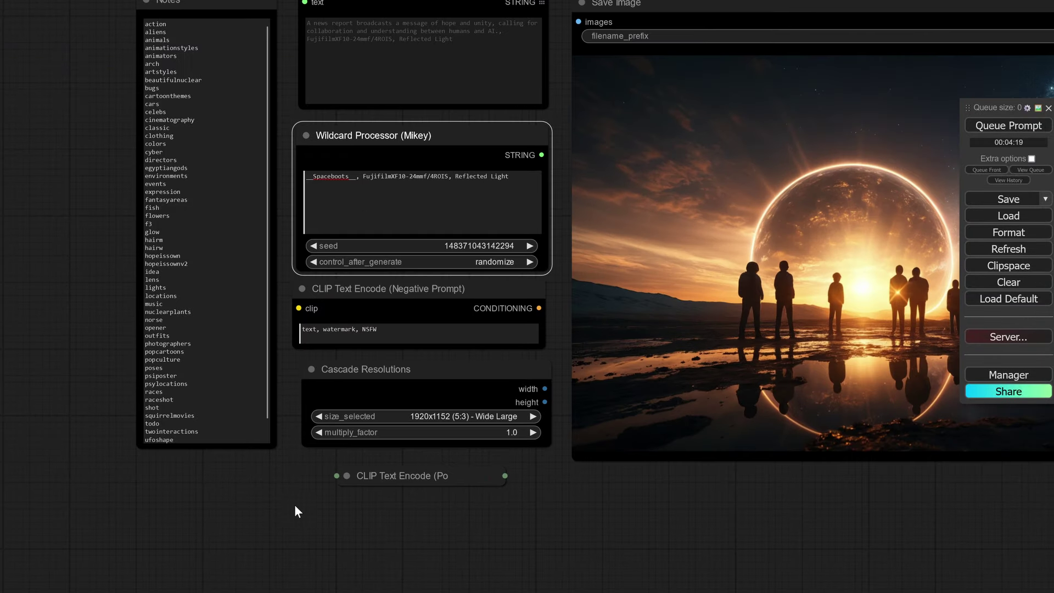
{"action": "mouse_move", "coordinate": [411, 130]}
{"action": "left_mouse_down"}
{"action": "mouse_move", "coordinate": [379, 117]}
{"action": "mouse_move", "coordinate": [408, 122]}
{"action": "left_mouse_up"}
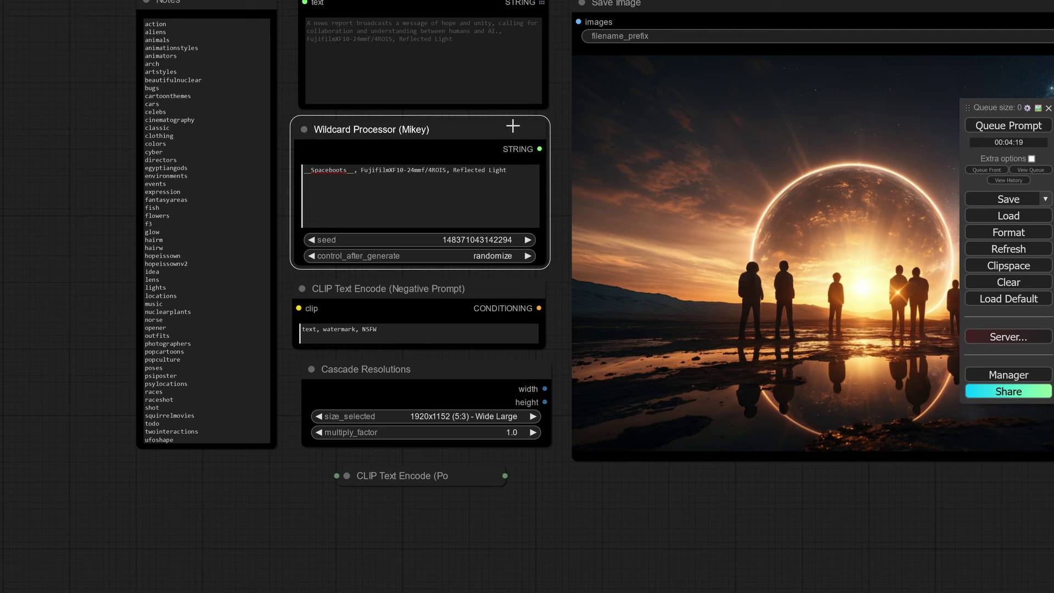
{"action": "left_click_drag", "start_coordinate": [560, 26], "coordinate": [558, 103]}
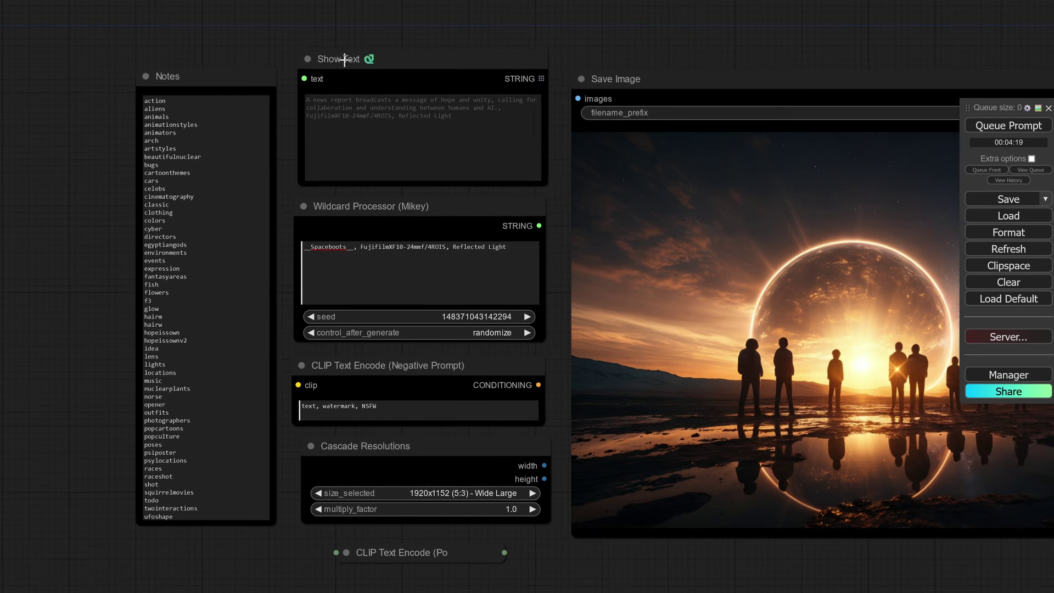
Step: Move the negative prompt node up and right, then select the Notes node
{"action": "left_click", "coordinate": [456, 119]}
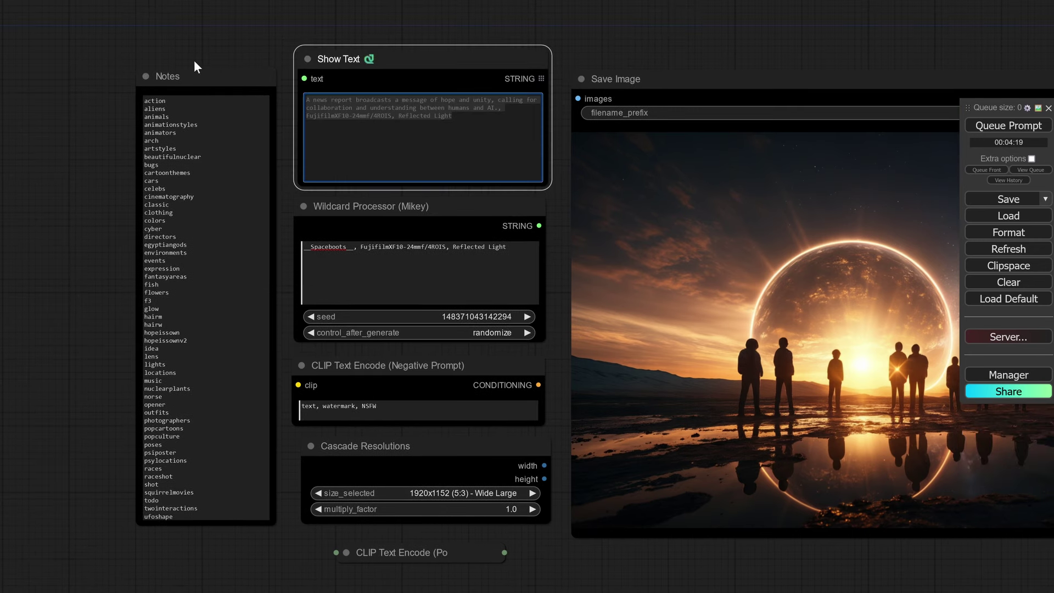
{"action": "left_click", "coordinate": [224, 33]}
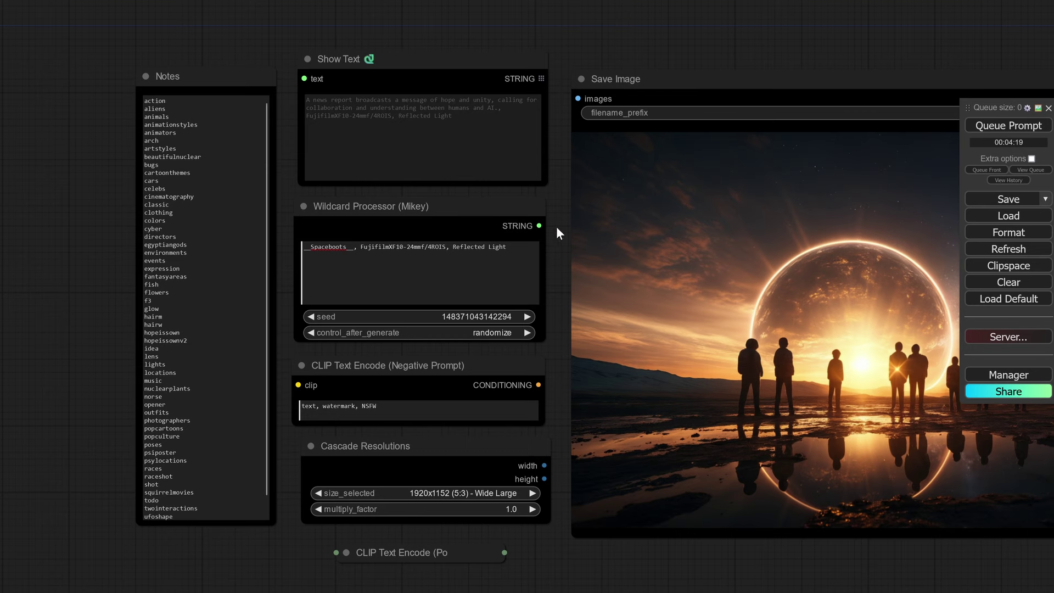
{"action": "left_click_drag", "start_coordinate": [348, 374], "coordinate": [376, 364]}
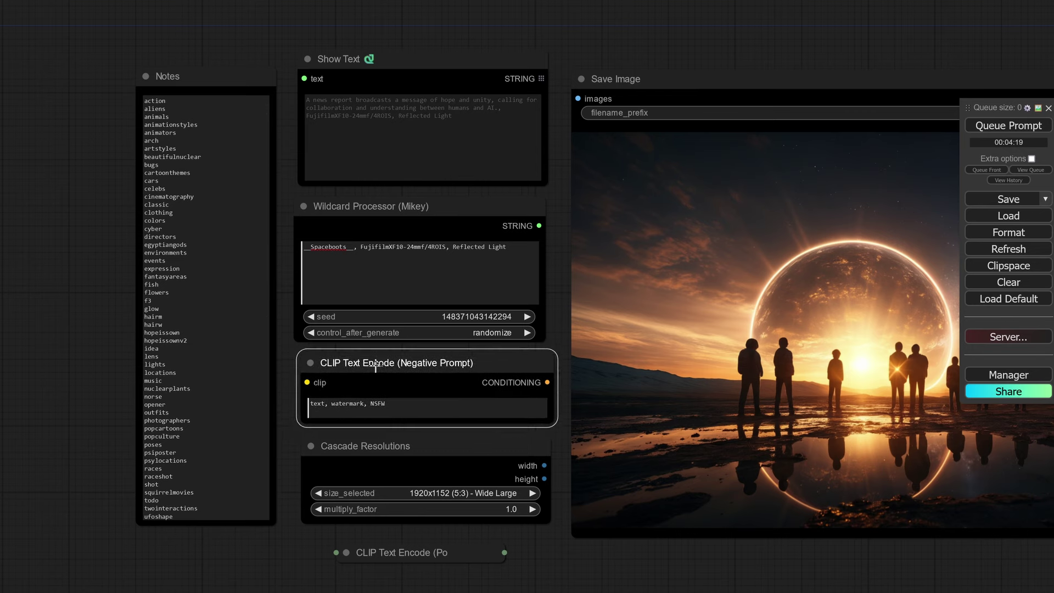
{"action": "right_click", "coordinate": [424, 387]}
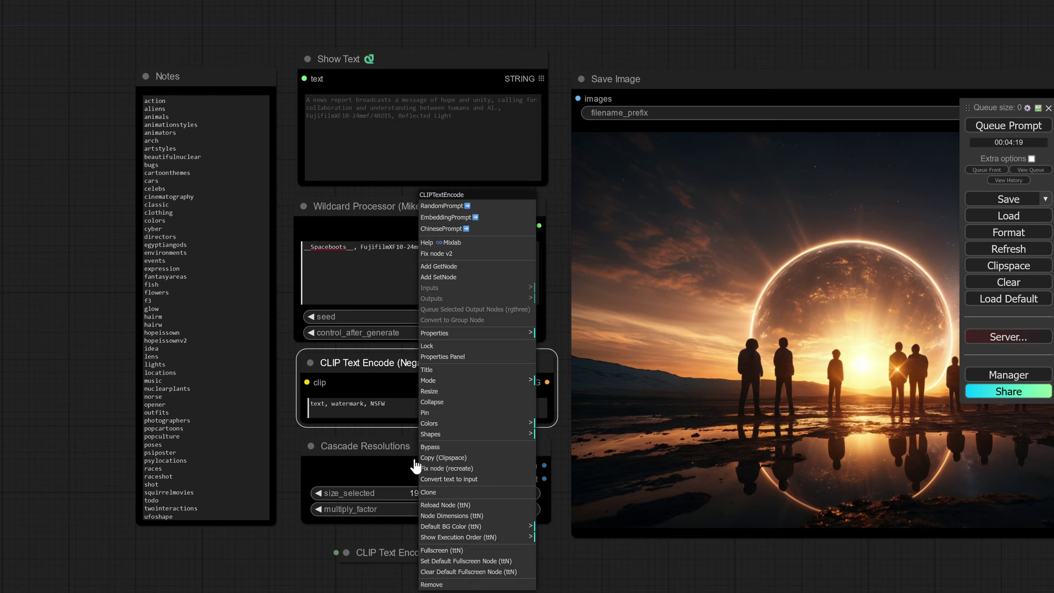
{"action": "left_click", "coordinate": [277, 181]}
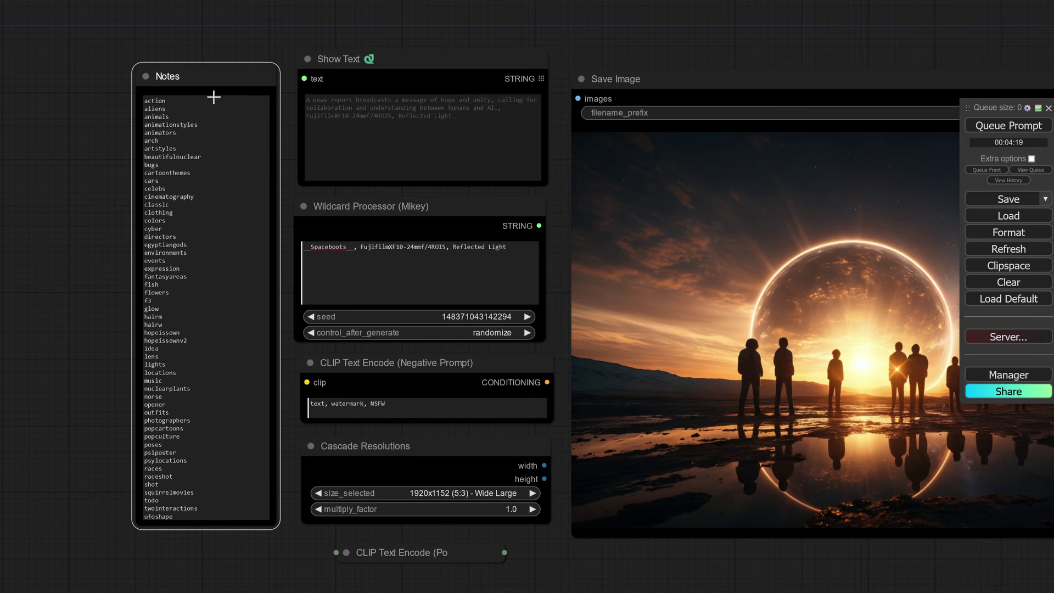
Step: Pan to the Stage B group and select its upper KSampler
{"action": "left_click_drag", "start_coordinate": [431, 9], "coordinate": [861, 228]}
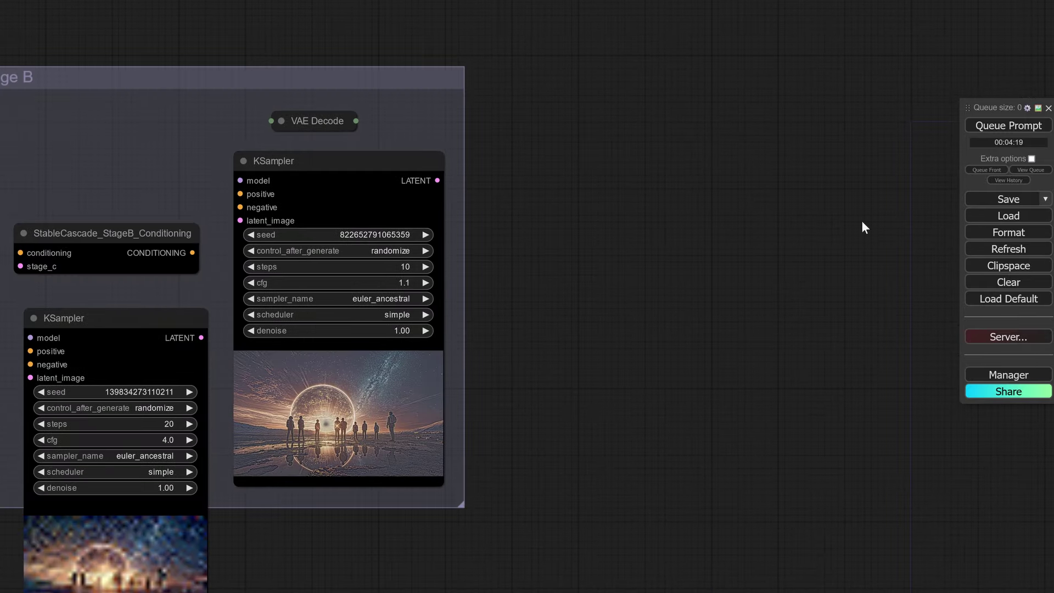
{"action": "left_click", "coordinate": [285, 182]}
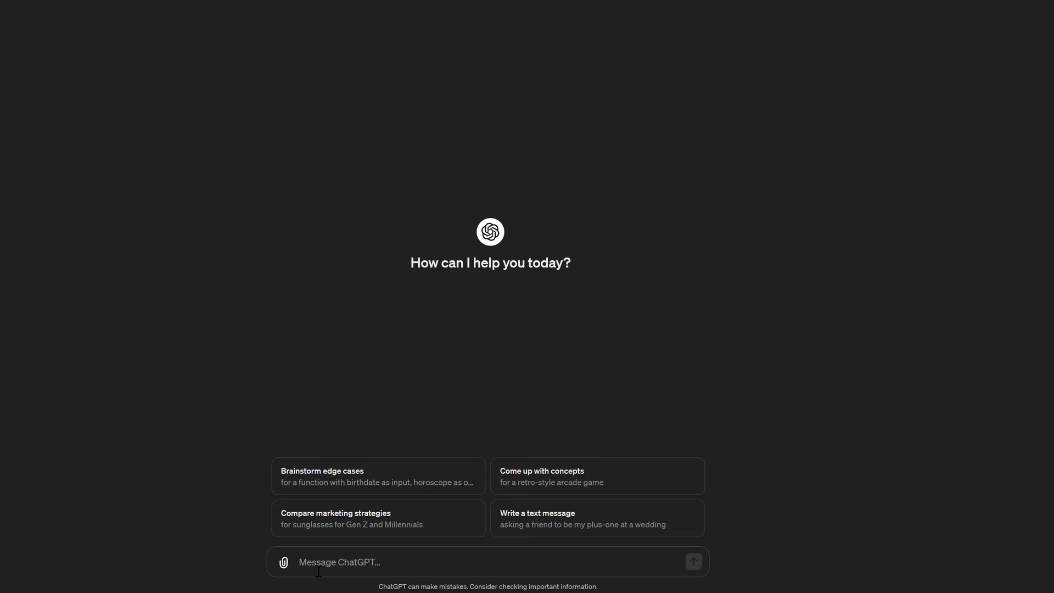
Step: Send ChatGPT the prompt 'write me a list of 100 fantasy locations'
{"action": "type", "text": "write me a list of 100 fantasy lo"}
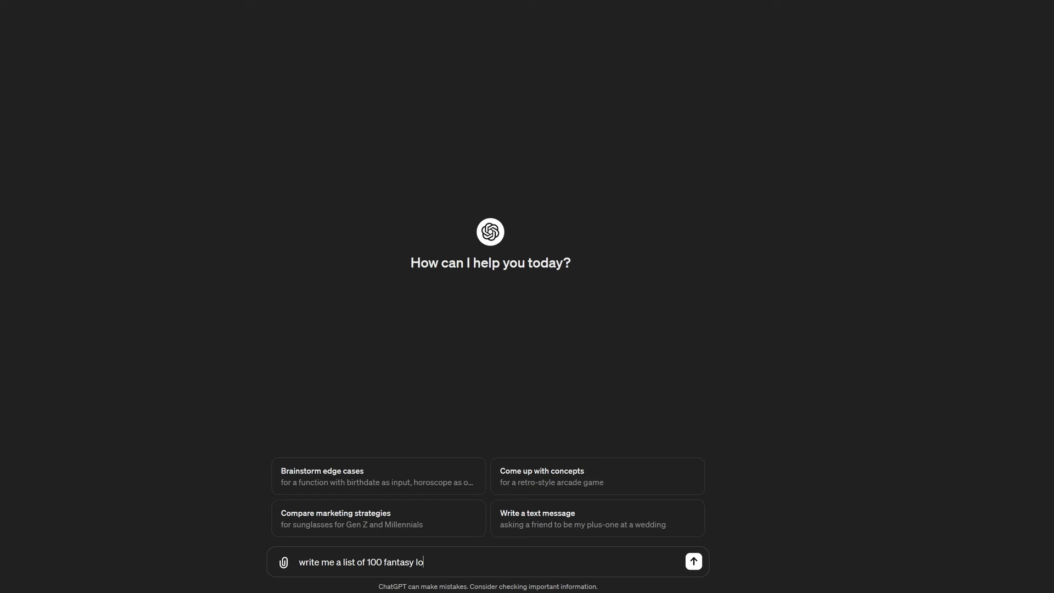
{"action": "type", "text": "ns"}
{"action": "key", "text": "Return"}
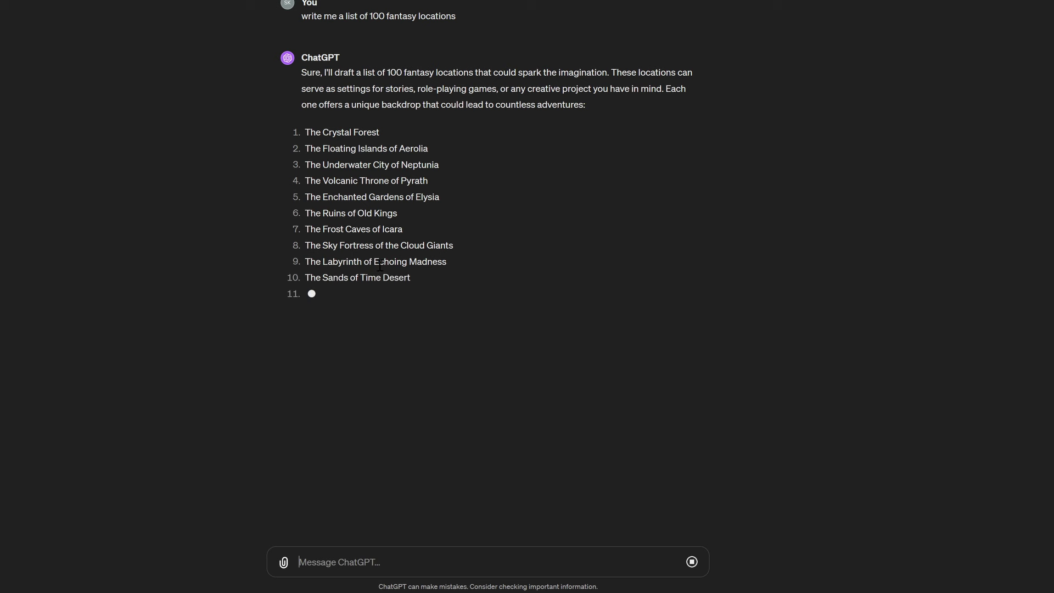
Step: Stop the reply, request the list without numbers or bullets as a vertical plain list, and copy it
{"action": "left_click", "coordinate": [692, 564]}
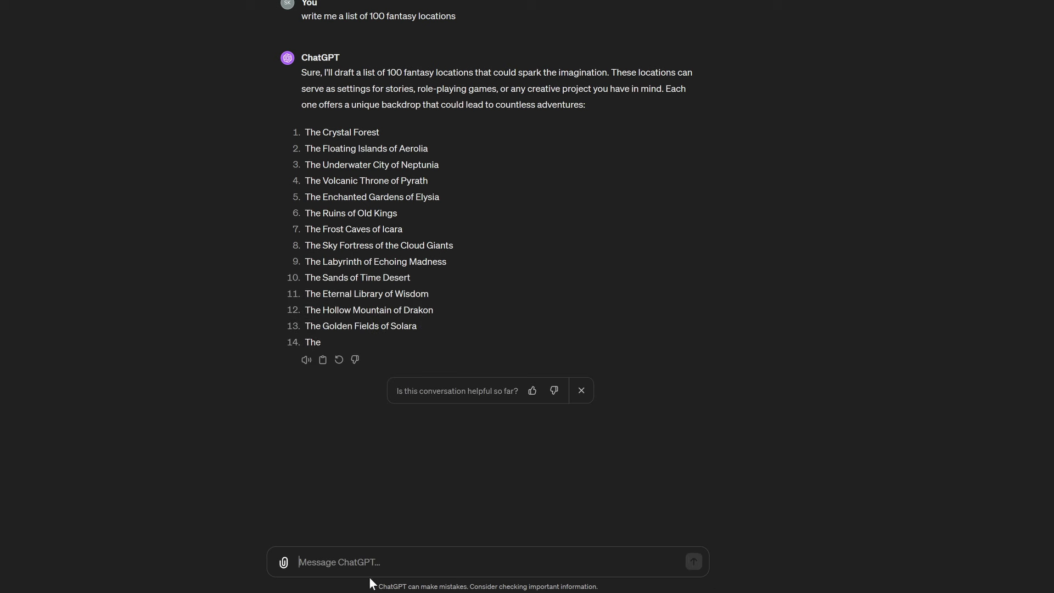
{"action": "type", "text": "re"}
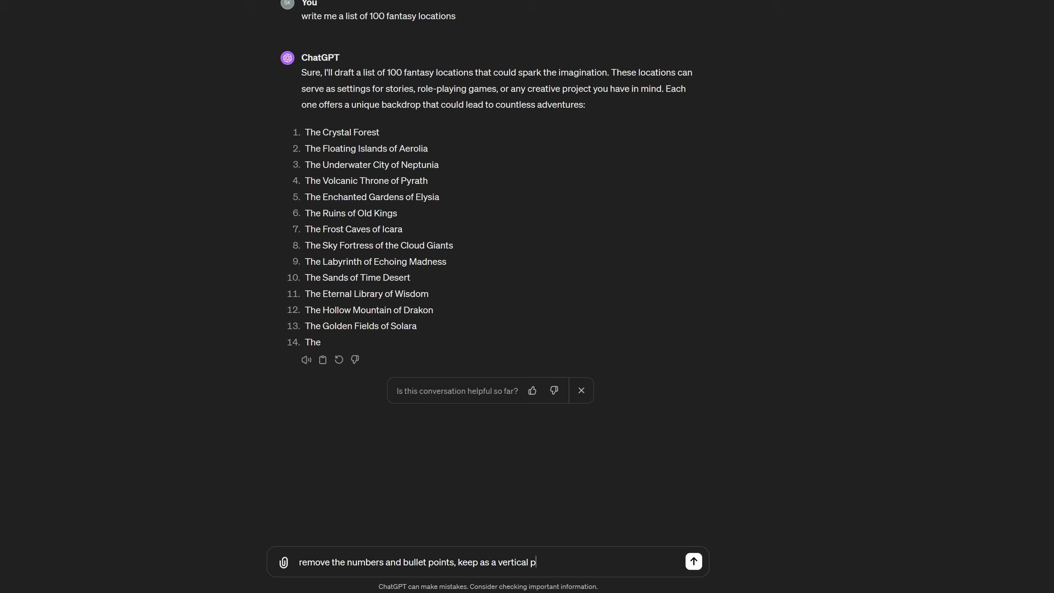
{"action": "key", "text": "Return"}
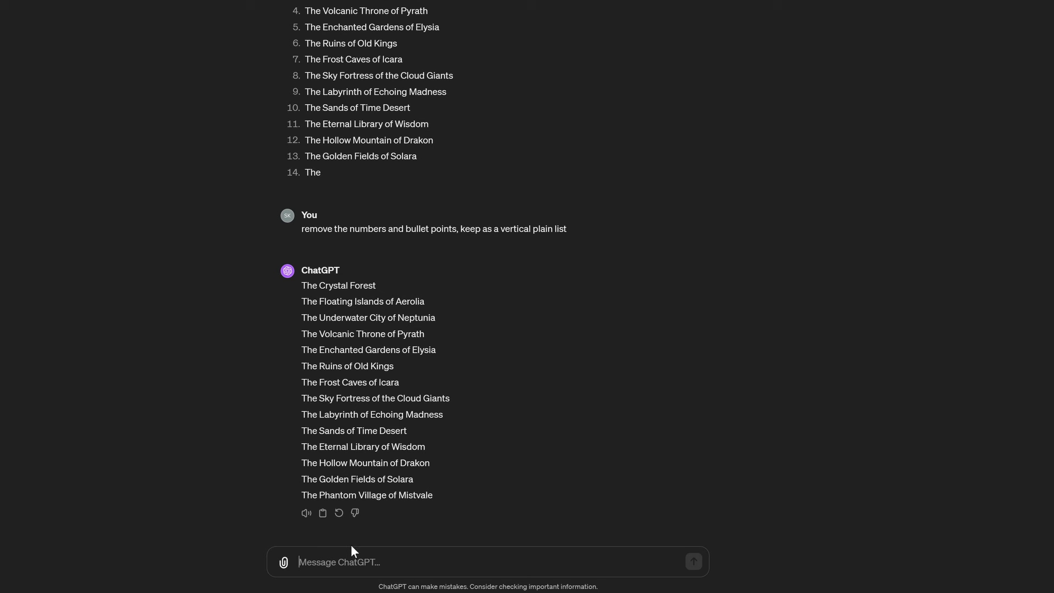
{"action": "left_click", "coordinate": [323, 513]}
Step: Create a new text document named 10locations.txt in the Wildcards folder, discarding a stray new folder
{"action": "key", "text": "alt+Tab"}
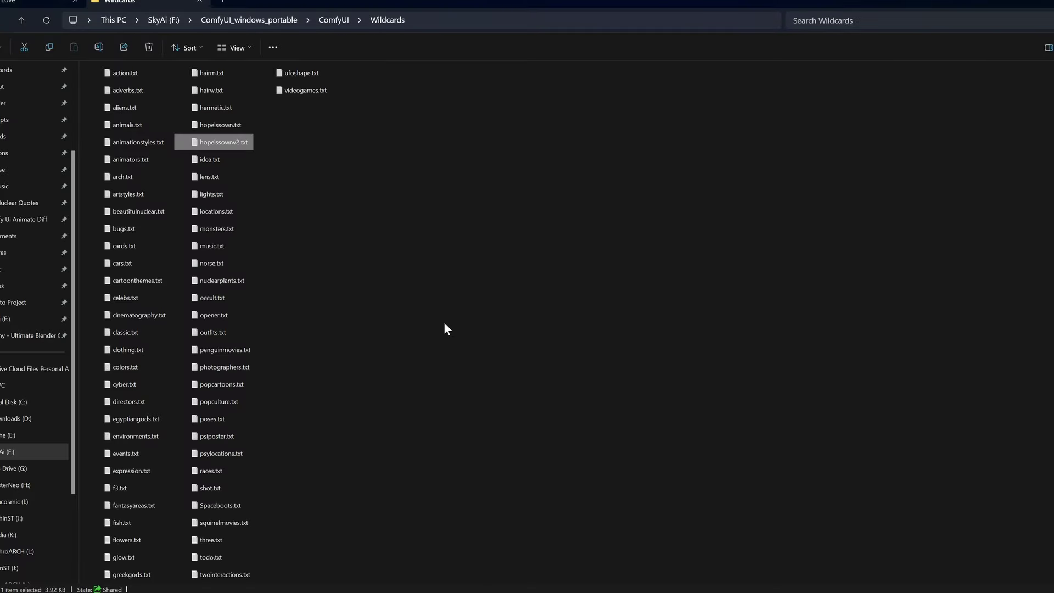
{"action": "key", "text": "ctrl+shift+n"}
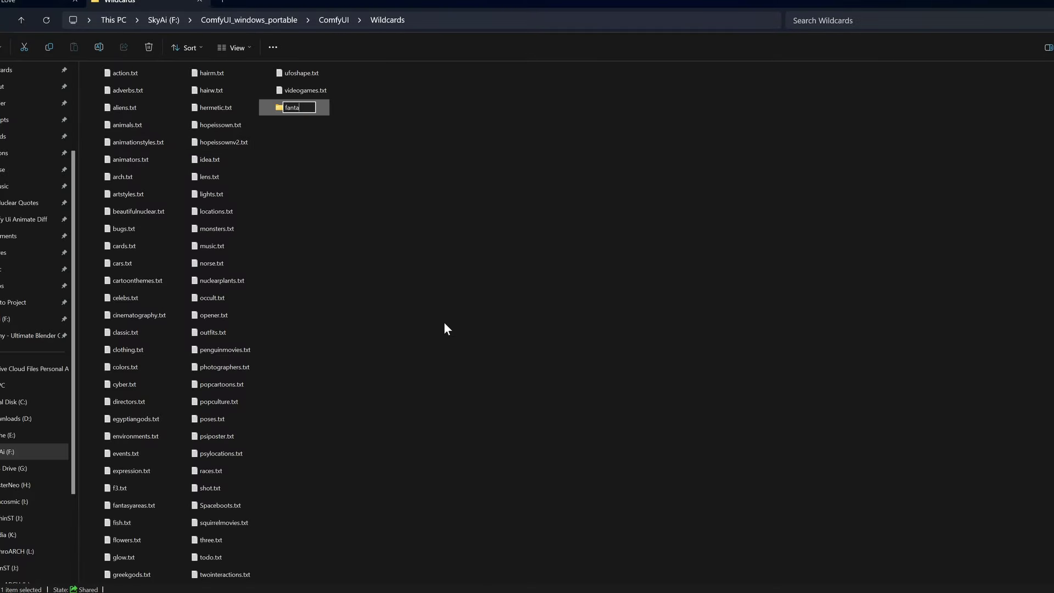
{"action": "key", "text": "Return"}
{"action": "key", "text": "Delete"}
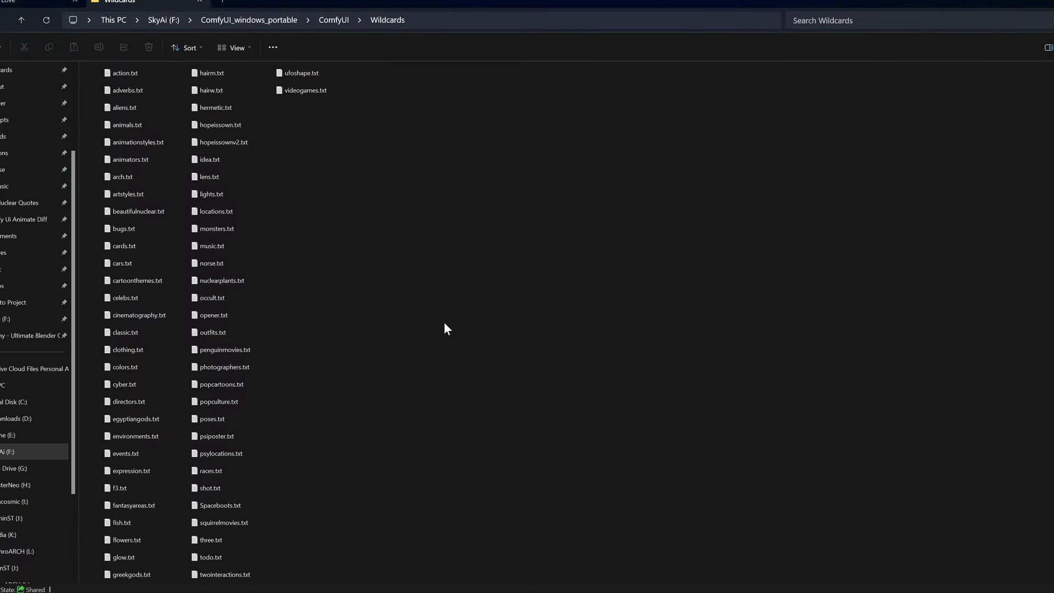
{"action": "right_click", "coordinate": [439, 321]}
{"action": "mouse_move", "coordinate": [487, 407]}
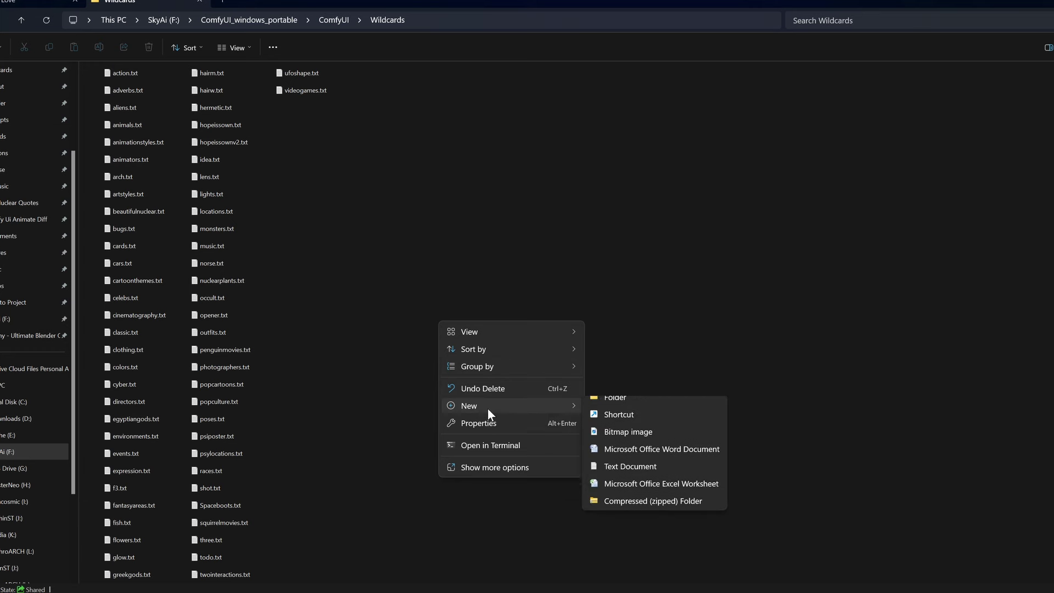
{"action": "left_click", "coordinate": [619, 475]}
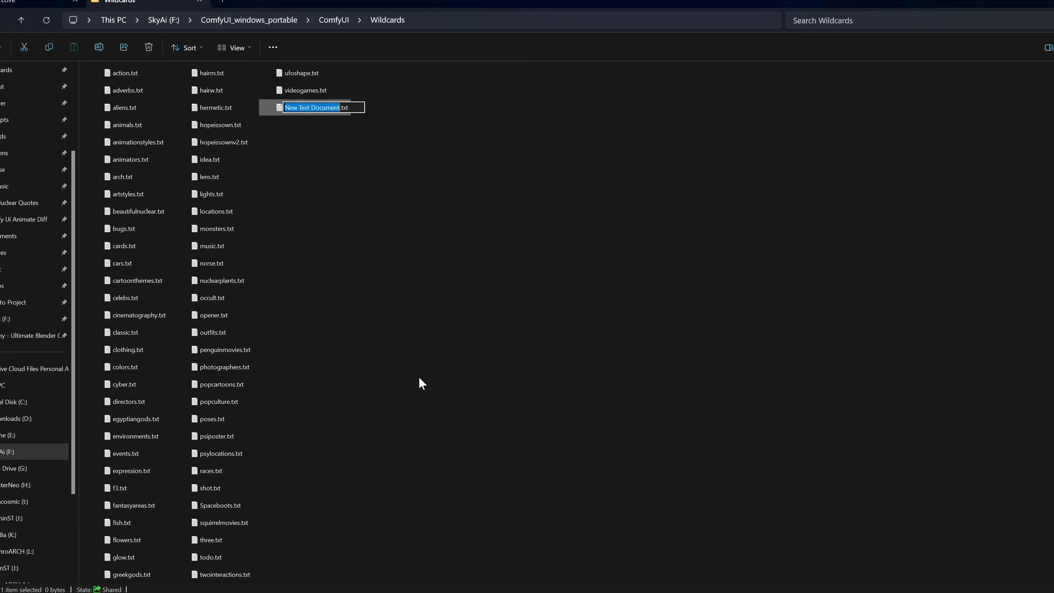
{"action": "type", "text": "10lo"}
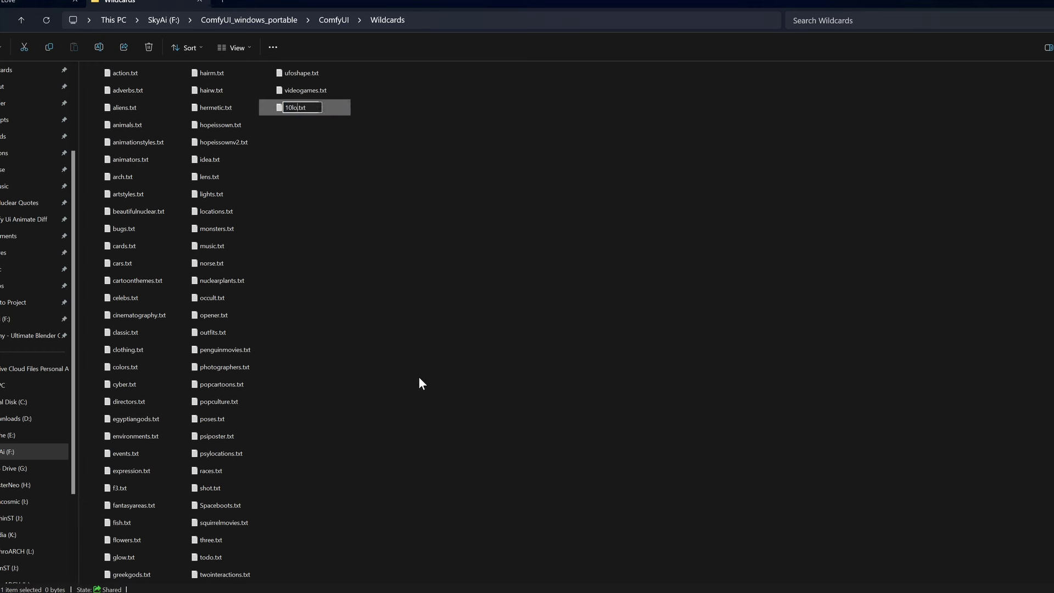
{"action": "type", "text": "rasets"}
{"action": "key", "text": "Return"}
{"action": "key", "text": "Return"}
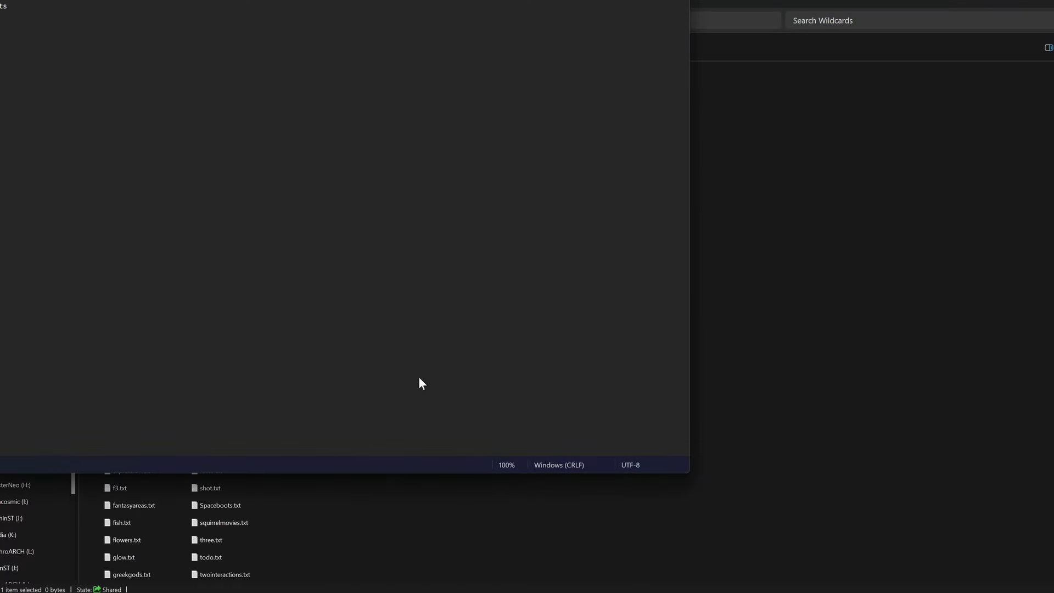
Step: Save the location list in Notepad, close it, and copy the 10locations file name
{"action": "left_click", "coordinate": [16, 2]}
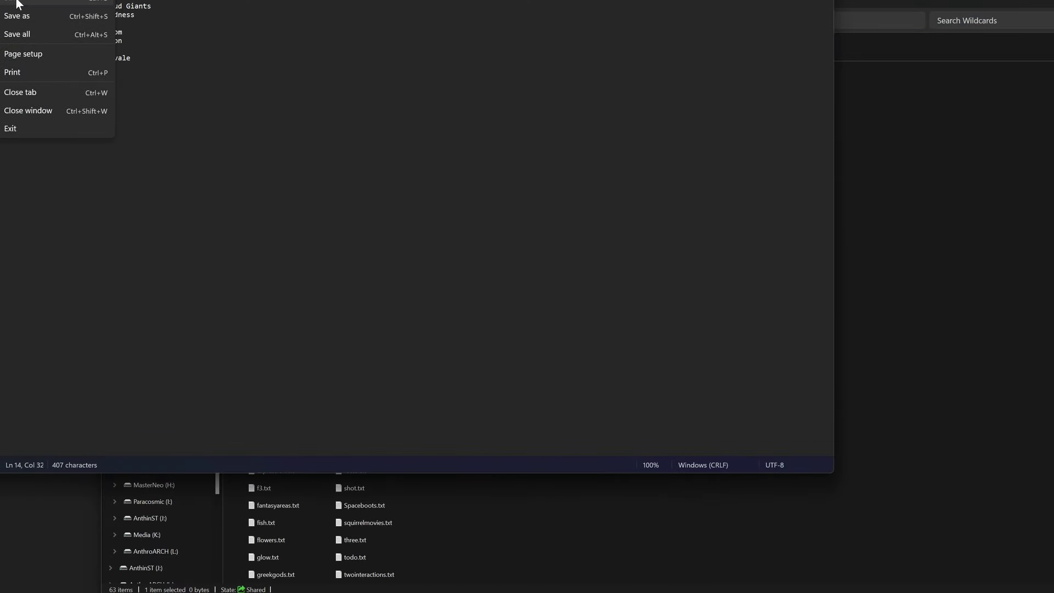
{"action": "left_click", "coordinate": [18, 5]}
{"action": "key", "text": "alt+F4"}
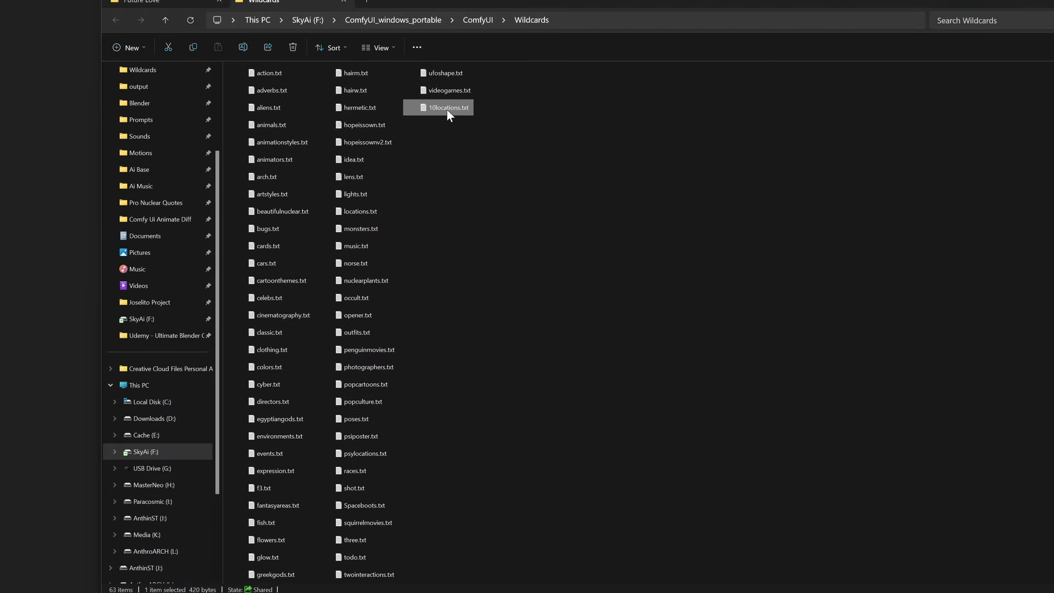
{"action": "left_click", "coordinate": [447, 109]}
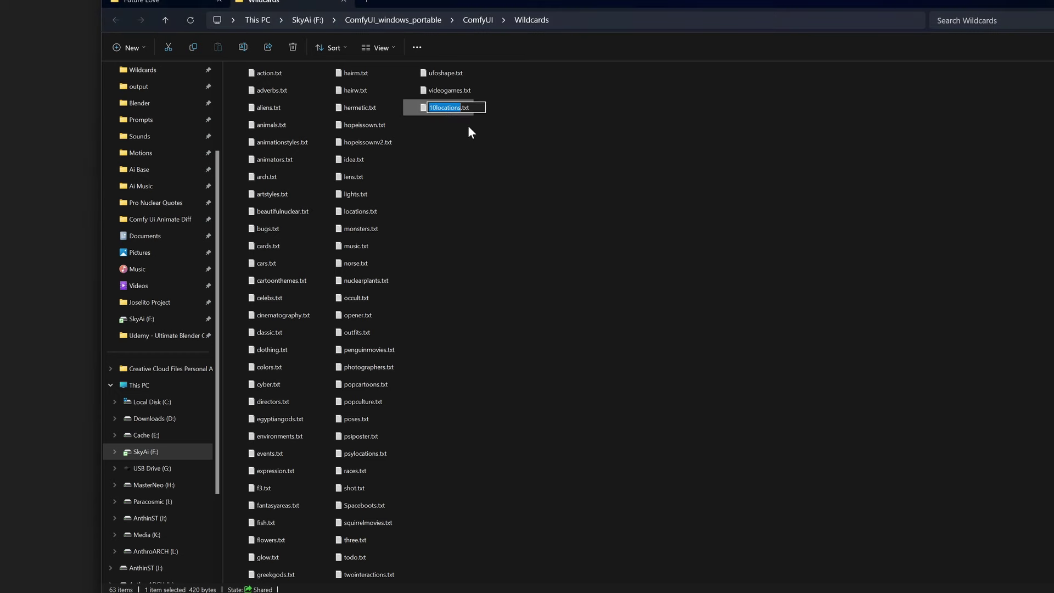
{"action": "key", "text": "Escape"}
{"action": "key", "text": "alt+Tab"}
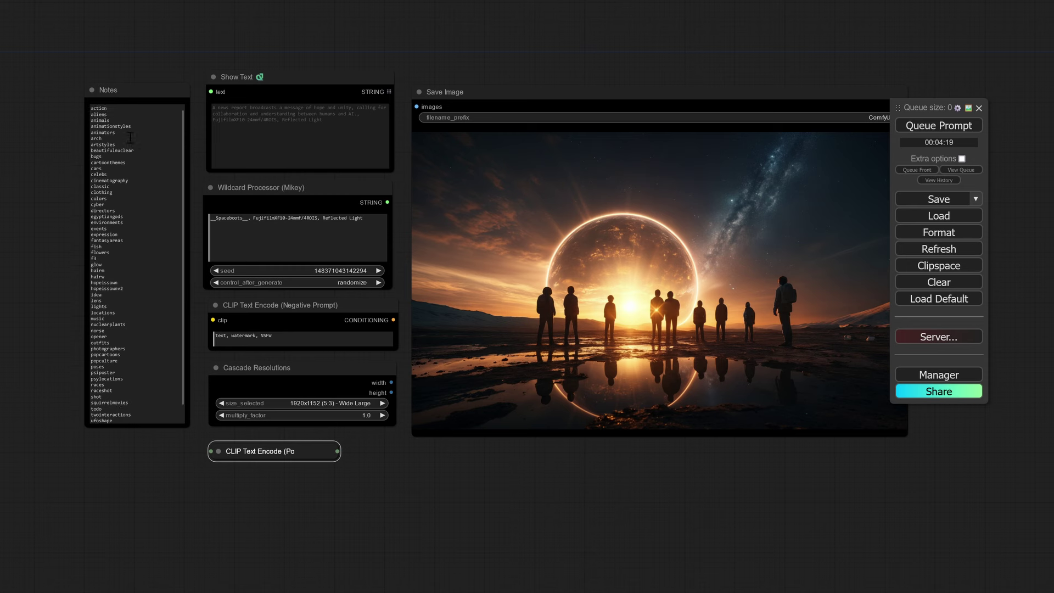
Step: Paste 10locations as a new first line in the Notes wildcard list
{"action": "left_click", "coordinate": [133, 163]}
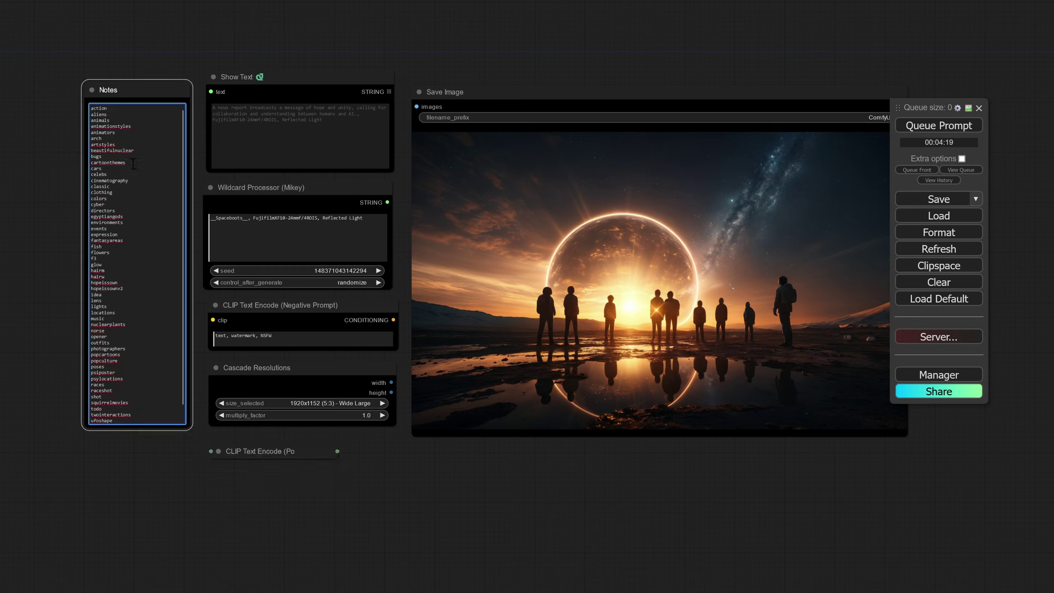
{"action": "key", "text": "ctrl+Home"}
{"action": "key", "text": "Return"}
{"action": "key", "text": "ctrl+v"}
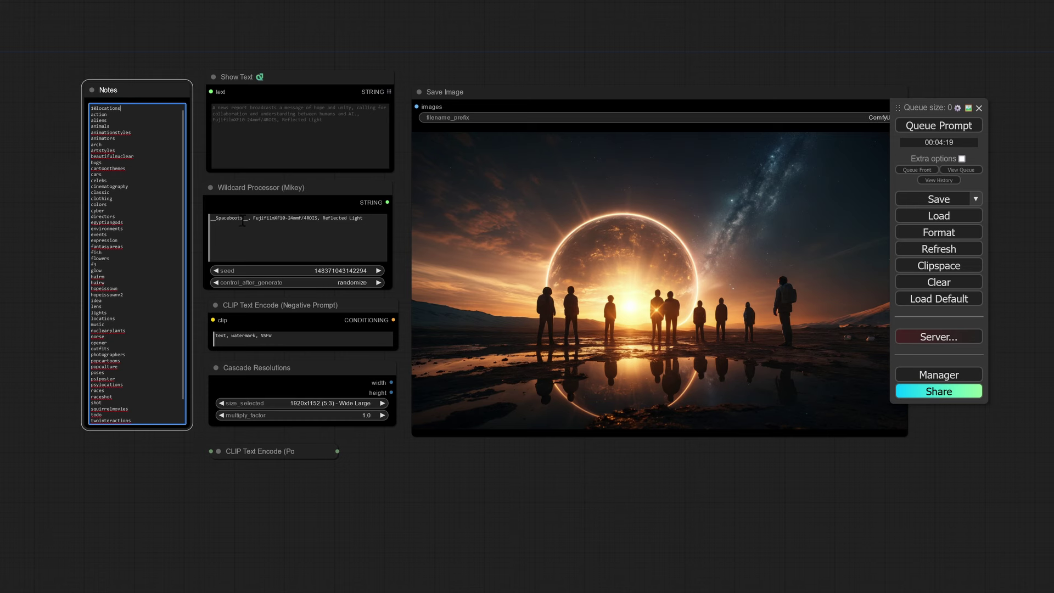
Step: Replace the Wildcard Processor prompt with __10locations, fixing a typo
{"action": "left_click", "coordinate": [309, 229]}
{"action": "key", "text": "ctrl+a"}
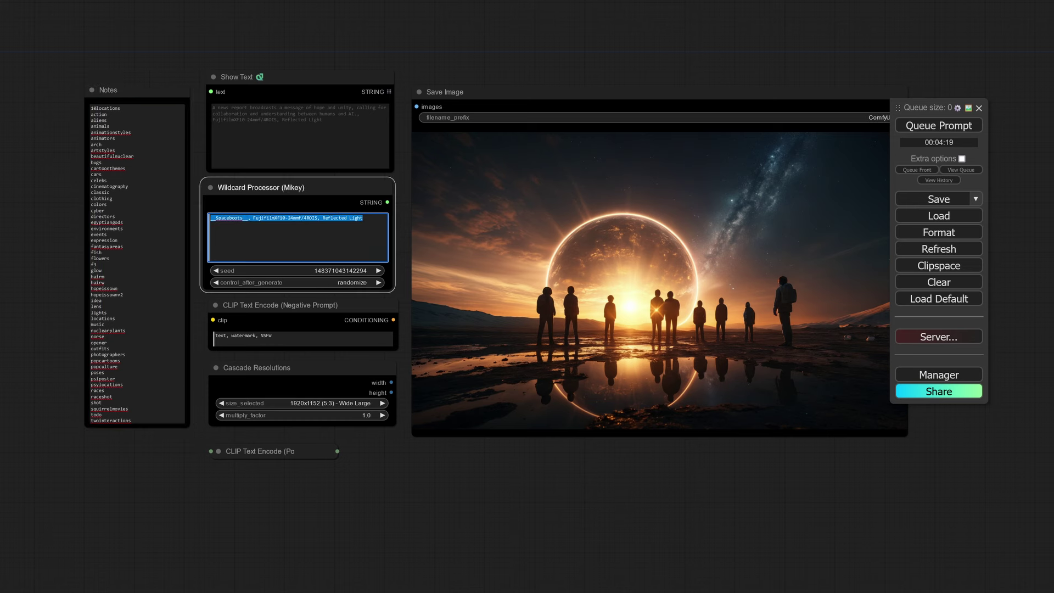
{"action": "key", "text": "BackSpace"}
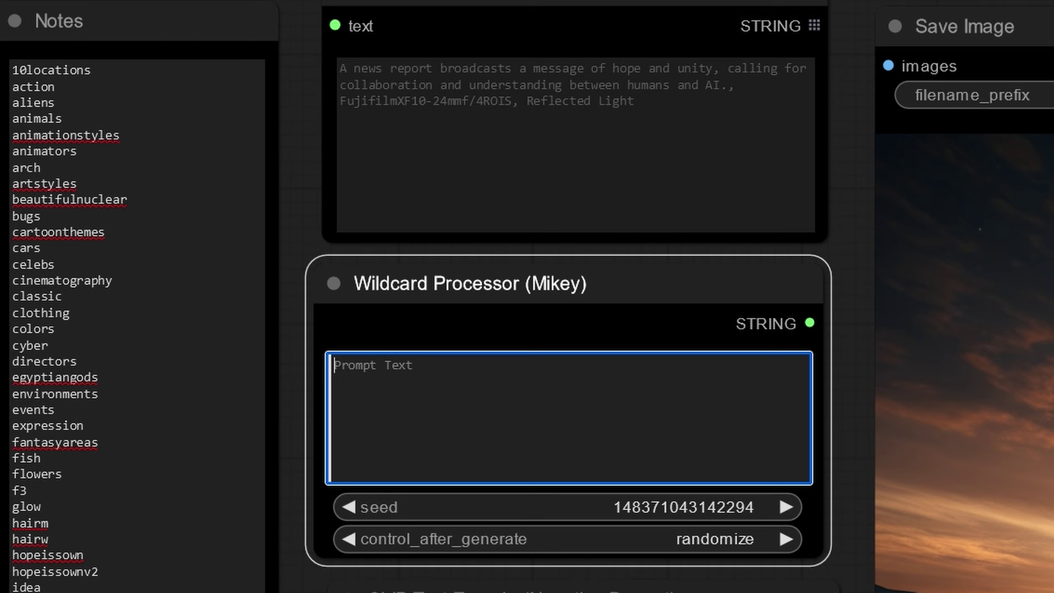
{"action": "type", "text": "__10locatiosn"}
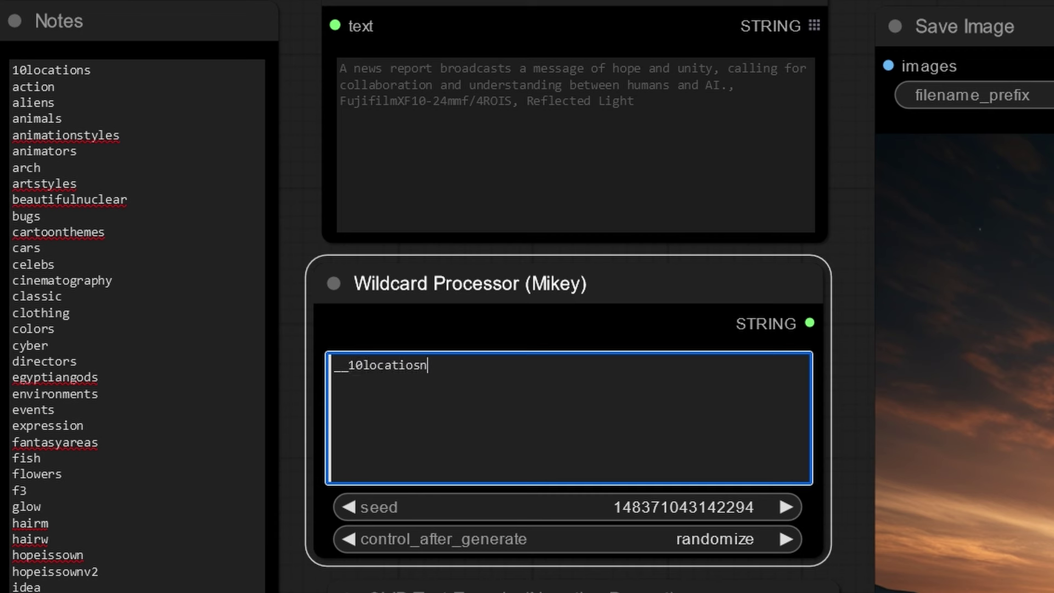
{"action": "key", "text": "BackSpace"}
{"action": "key", "text": "BackSpace"}
{"action": "type", "text": "ns"}
Step: Complete the Wildcard Processor prompt so it reads __10locations__
{"action": "left_click_drag", "start_coordinate": [137, 92], "coordinate": [126, 61]}
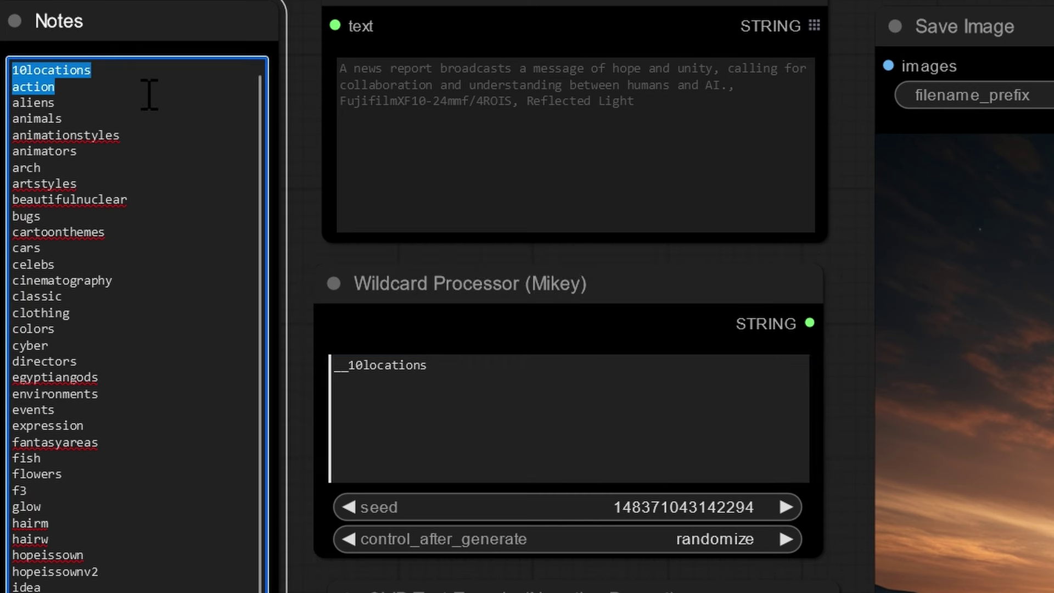
{"action": "left_click", "coordinate": [117, 67]}
{"action": "key", "text": "shift+Home"}
{"action": "key", "text": "ctrl+c"}
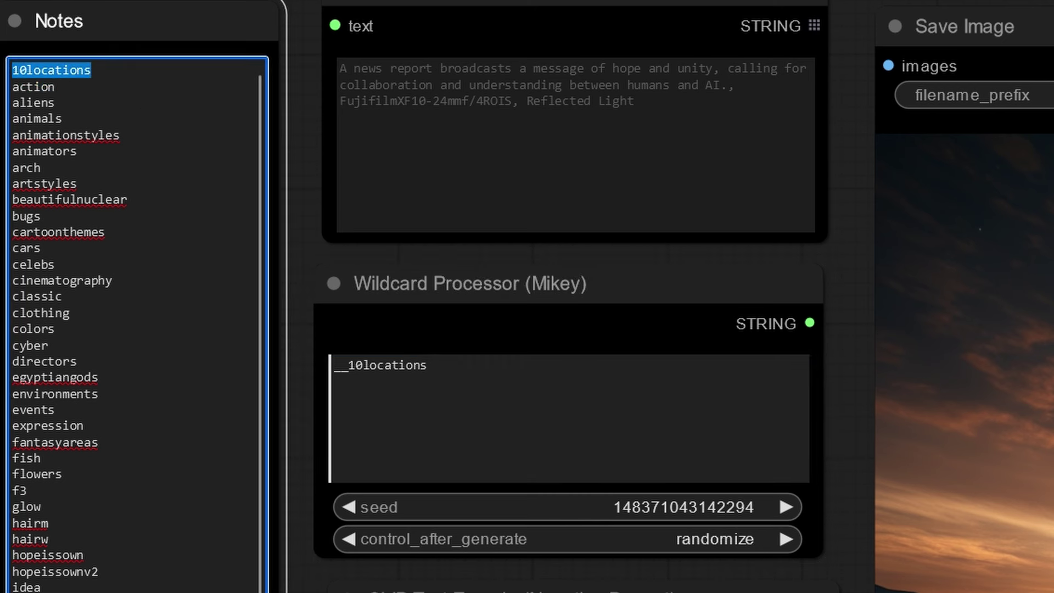
{"action": "left_click_drag", "start_coordinate": [349, 366], "coordinate": [531, 379]}
{"action": "key", "text": "ctrl+v"}
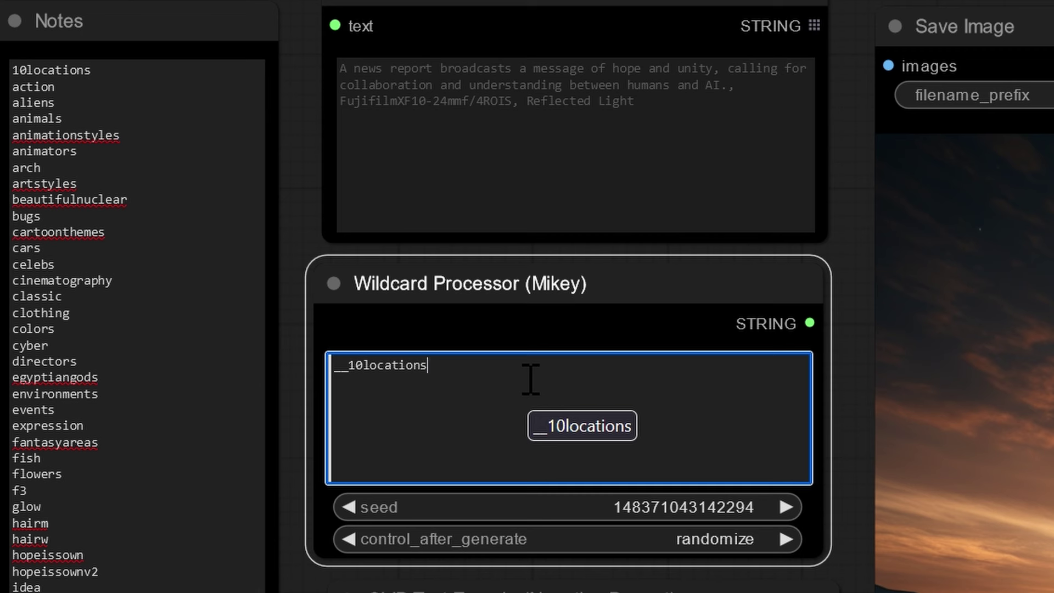
{"action": "type", "text": "__"}
{"action": "left_click_drag", "start_coordinate": [659, 104], "coordinate": [256, 22]}
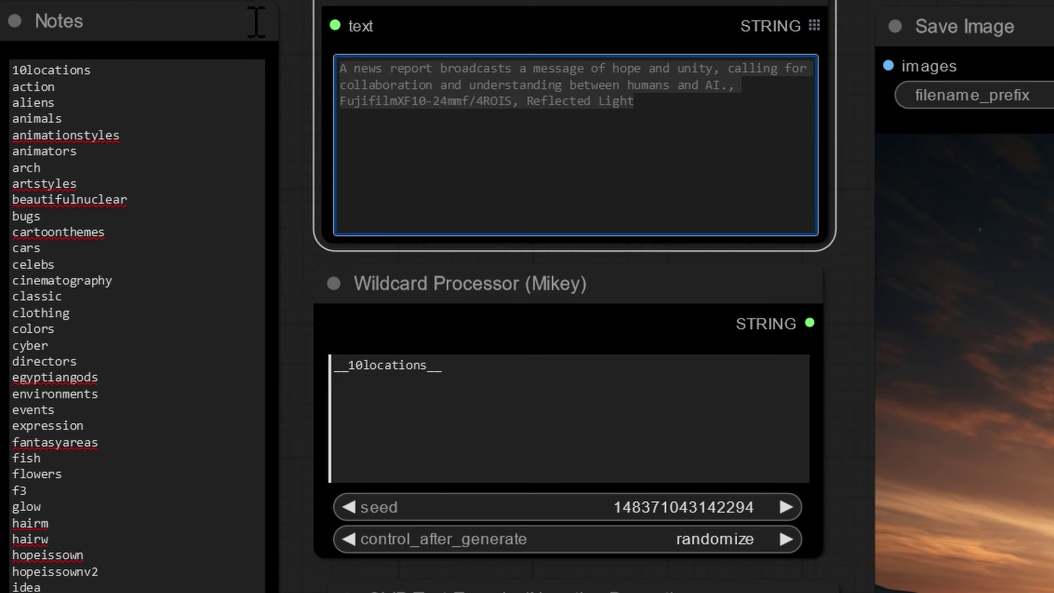
{"action": "left_click", "coordinate": [81, 104]}
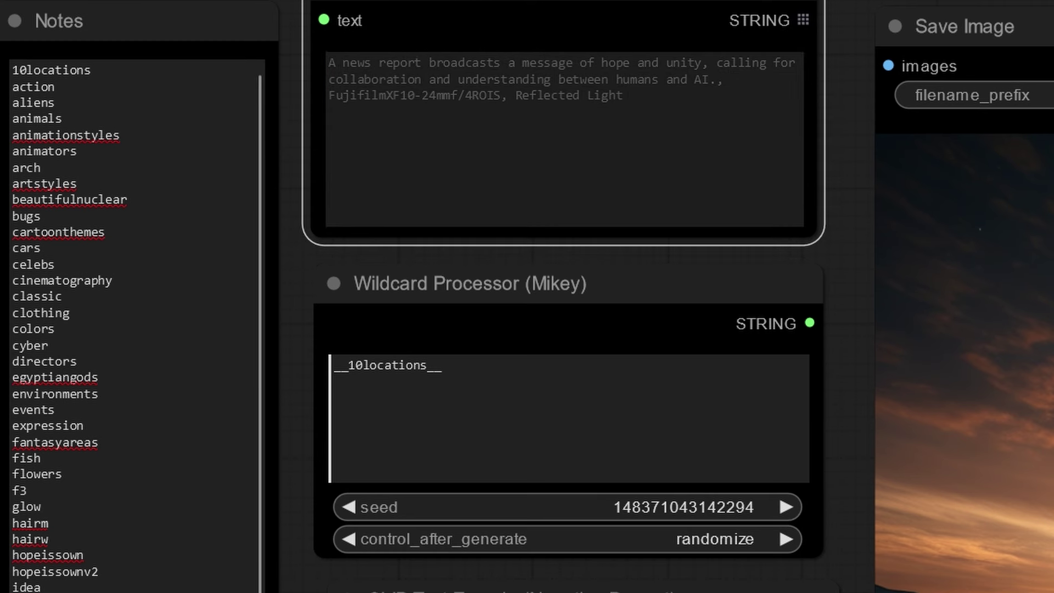
{"action": "left_click", "coordinate": [444, 391]}
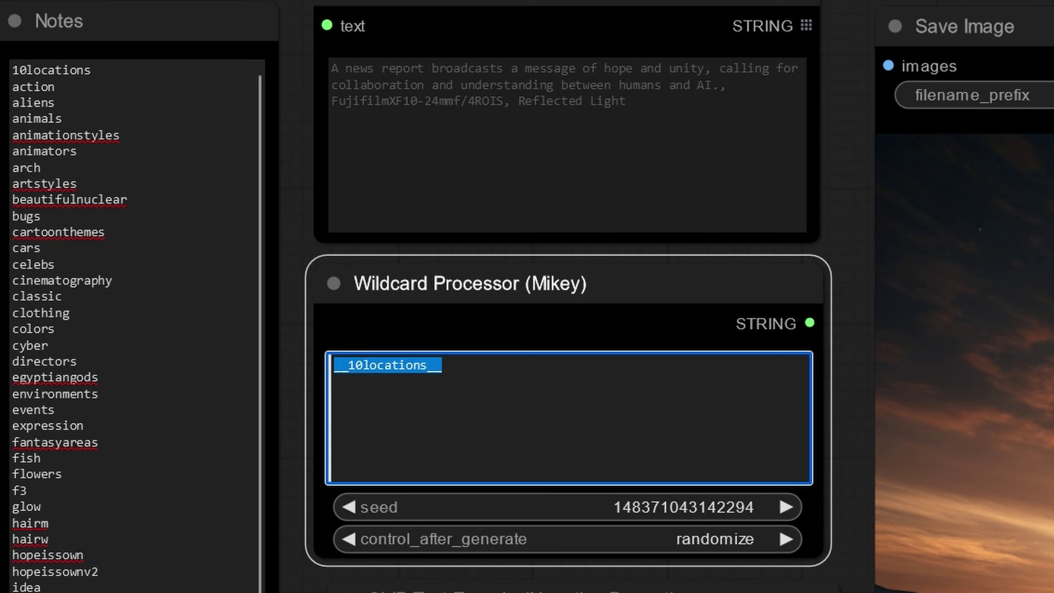
Step: Run the workflow with the new wildcard and check the generated location 'The Crystal Forest'
{"action": "key", "text": "Escape"}
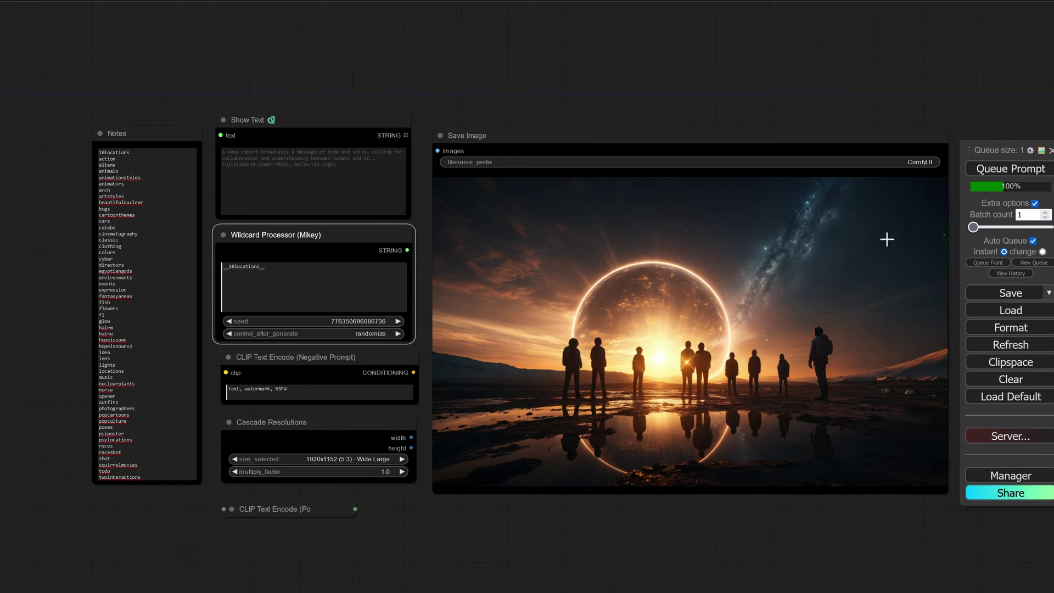
{"action": "scroll", "coordinate": [579, 87], "scroll_direction": "up", "scroll_amount": 4}
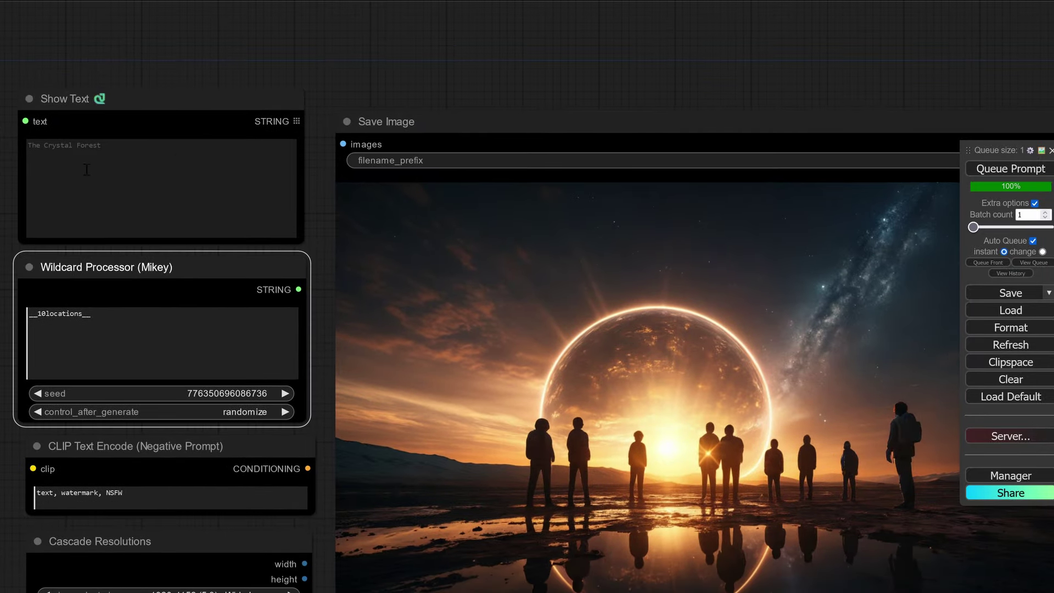
{"action": "left_click", "coordinate": [115, 150]}
{"action": "scroll", "coordinate": [495, 329], "scroll_direction": "down", "scroll_amount": 2}
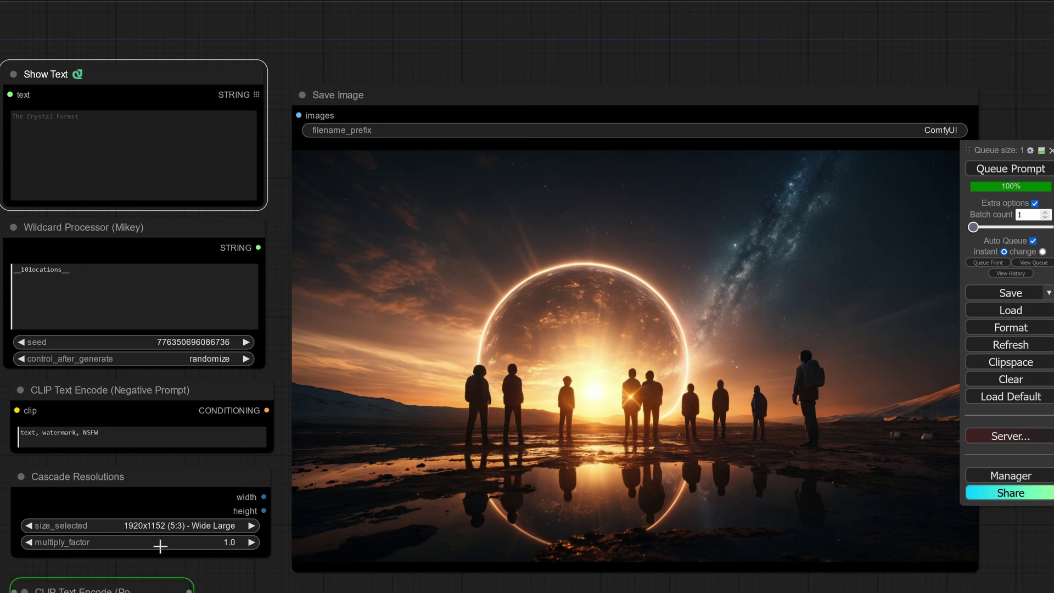
Step: Nudge the Cascade Resolutions and Save Image nodes, review the new location, and edit the prompt
{"action": "left_click_drag", "start_coordinate": [117, 478], "coordinate": [112, 473]}
{"action": "scroll", "coordinate": [451, 319], "scroll_direction": "down", "scroll_amount": 1}
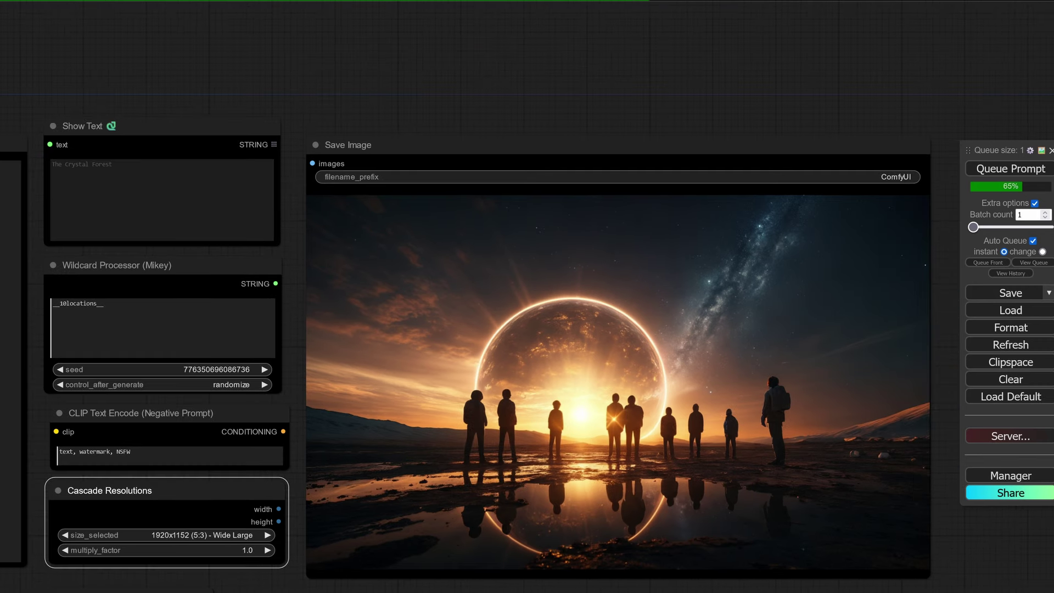
{"action": "left_click_drag", "start_coordinate": [518, 142], "coordinate": [513, 137]}
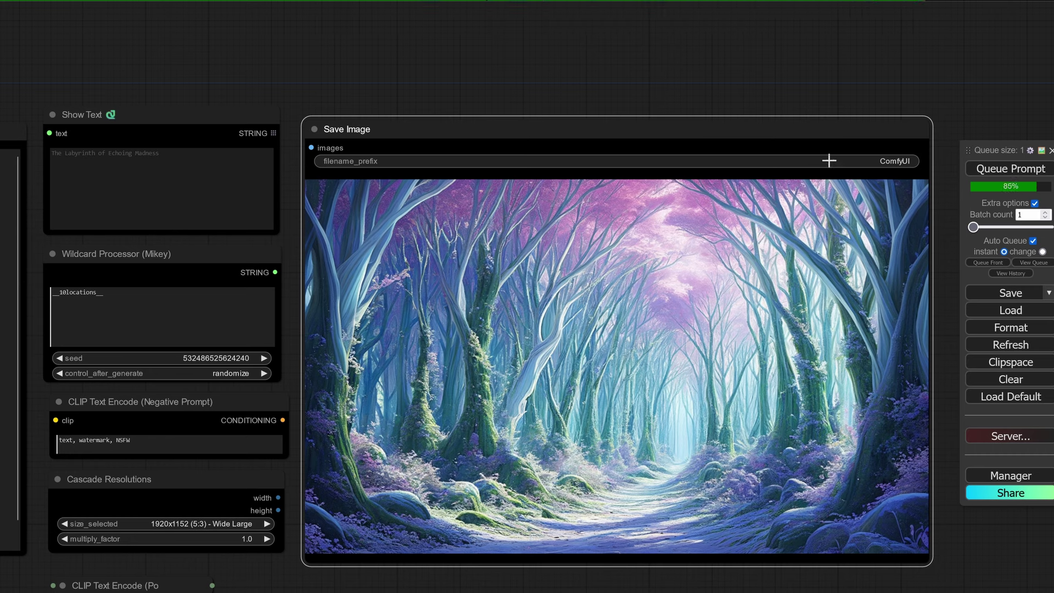
{"action": "left_click", "coordinate": [164, 159]}
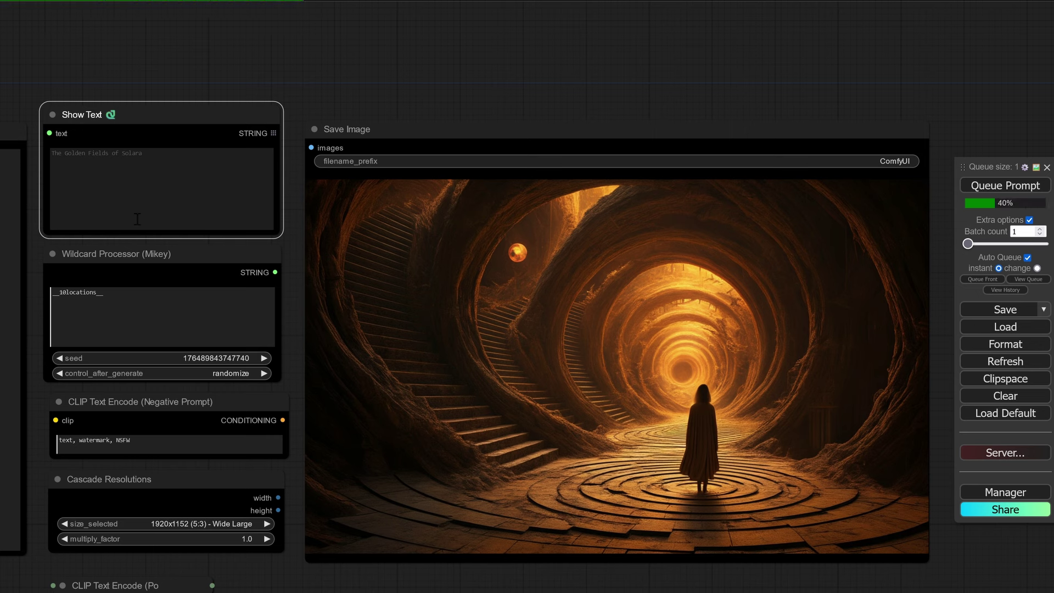
{"action": "left_click", "coordinate": [203, 294]}
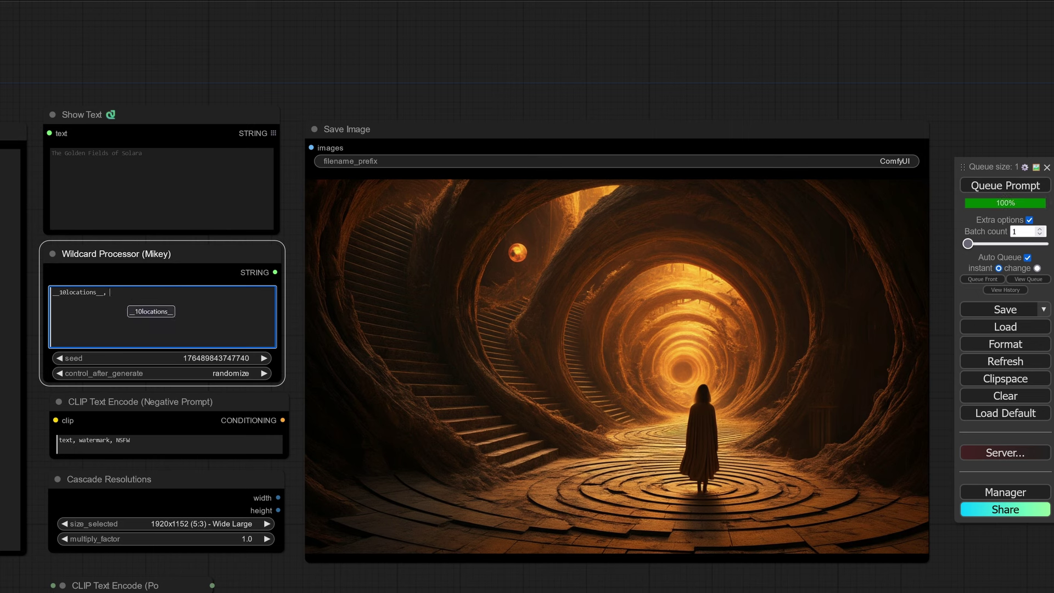
Step: Append '__lens__, __lights__,' after __10locations__ in the wildcard prompt
{"action": "key", "text": "BackSpace"}
{"action": "key", "text": "BackSpace"}
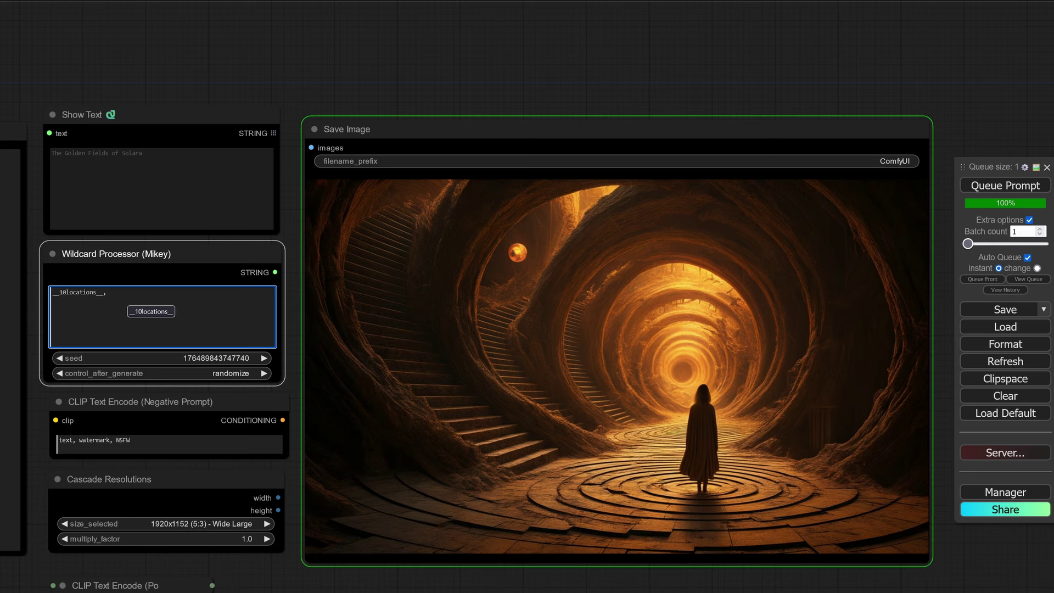
{"action": "type", "text": "__lens__, __l"}
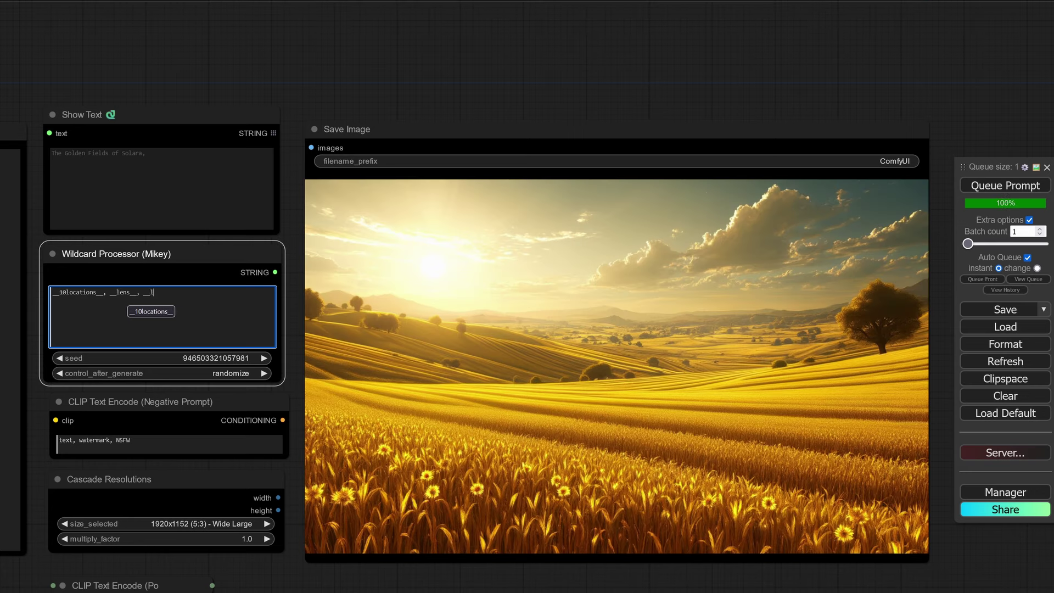
{"action": "type", "text": "ights"}
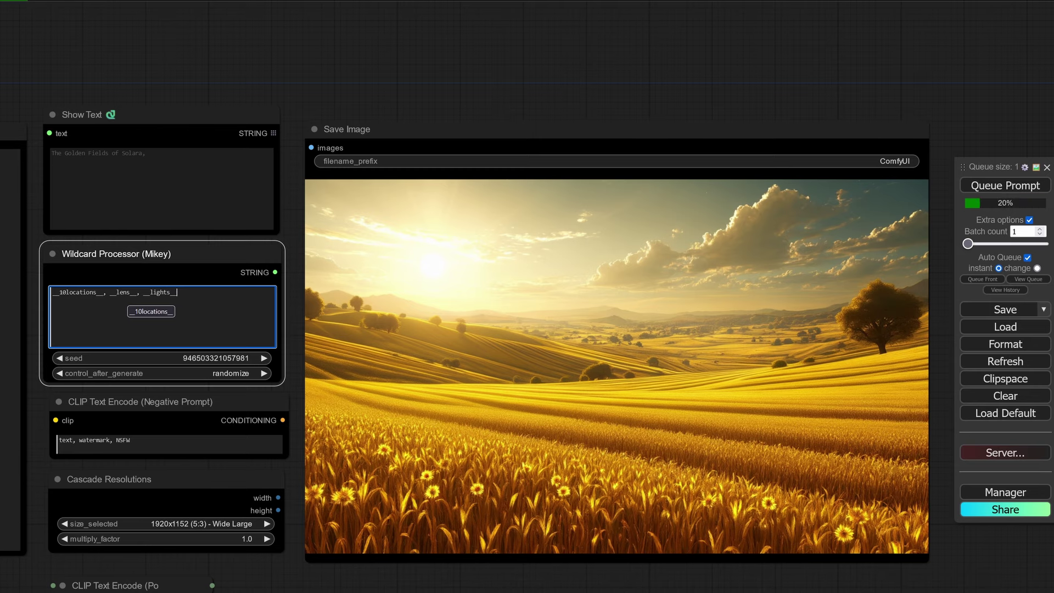
{"action": "type", "text": "__,"}
{"action": "scroll", "coordinate": [77, 113], "scroll_direction": "up", "scroll_amount": 6}
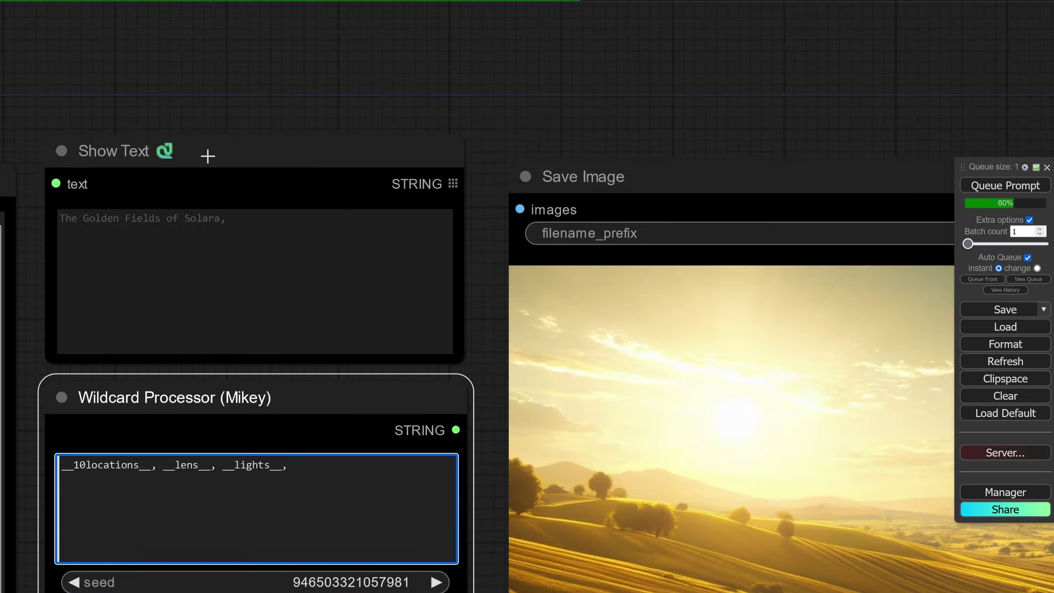
Step: Read the lens part of the generated Show Text output, then shift the graph slightly
{"action": "mouse_move", "coordinate": [243, 161]}
{"action": "left_mouse_down"}
{"action": "mouse_move", "coordinate": [227, 137]}
{"action": "mouse_move", "coordinate": [227, 153]}
{"action": "left_mouse_up"}
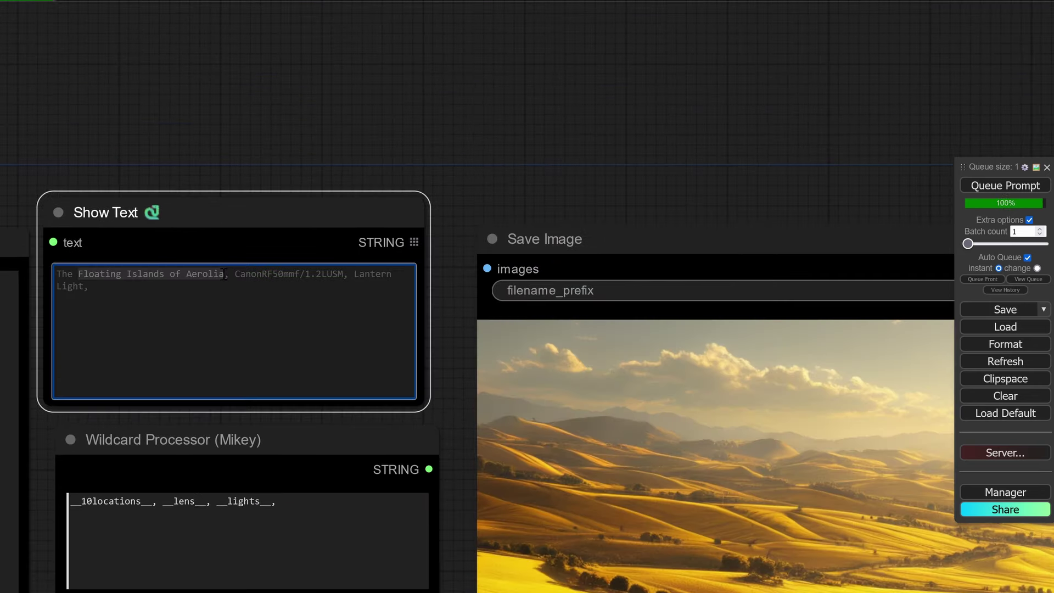
{"action": "left_click", "coordinate": [236, 274]}
{"action": "left_click_drag", "start_coordinate": [259, 275], "coordinate": [415, 285]}
{"action": "left_click", "coordinate": [462, 320]}
{"action": "scroll", "coordinate": [446, 379], "scroll_direction": "down", "scroll_amount": 7}
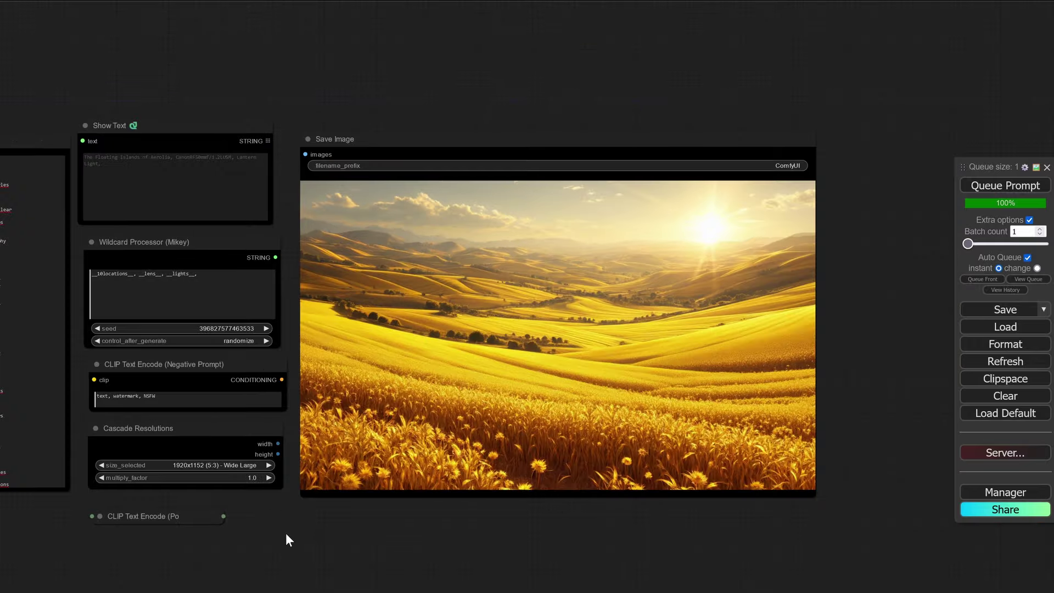
{"action": "left_click_drag", "start_coordinate": [286, 534], "coordinate": [275, 555]}
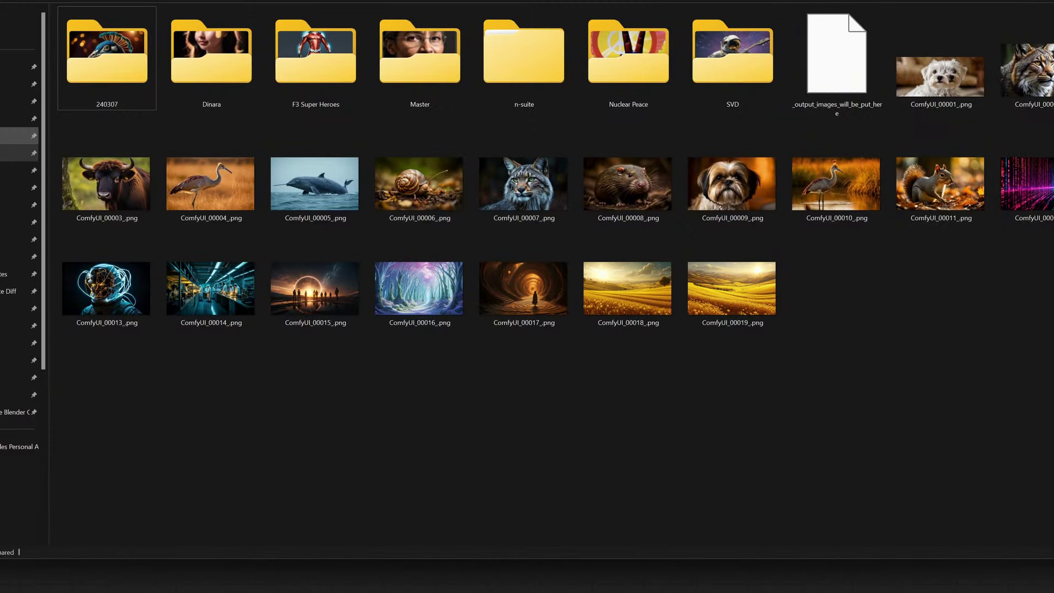
{"action": "left_click", "coordinate": [19, 135]}
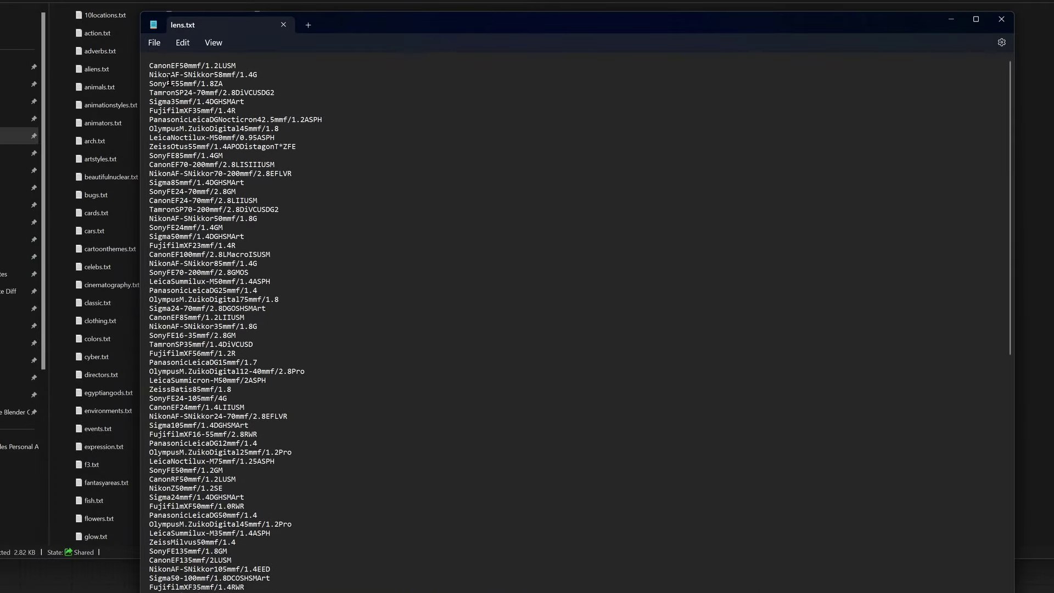
{"action": "left_click_drag", "start_coordinate": [154, 66], "coordinate": [279, 449]}
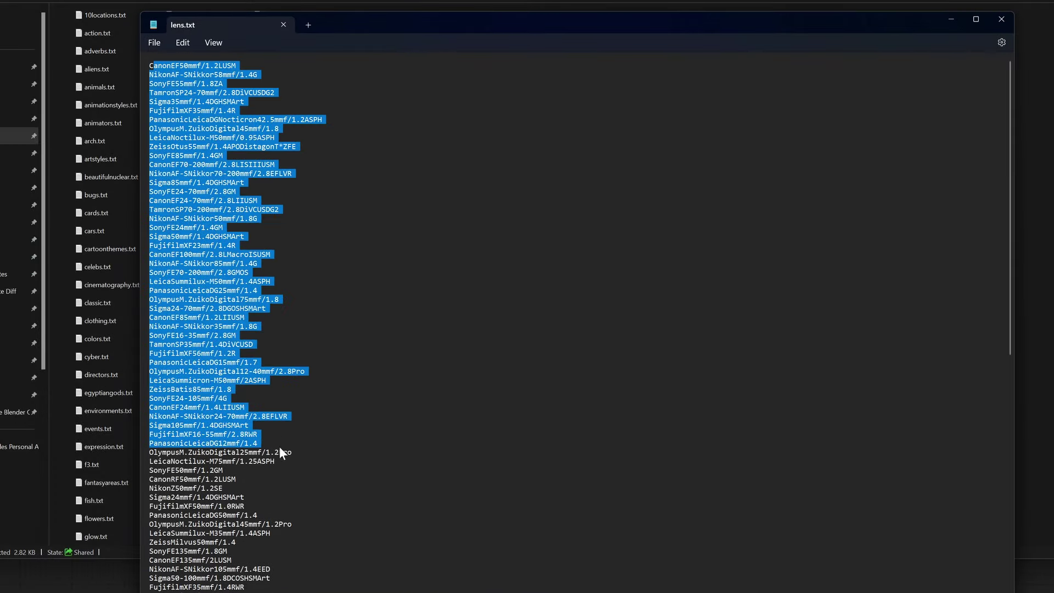
{"action": "left_click", "coordinate": [286, 372]}
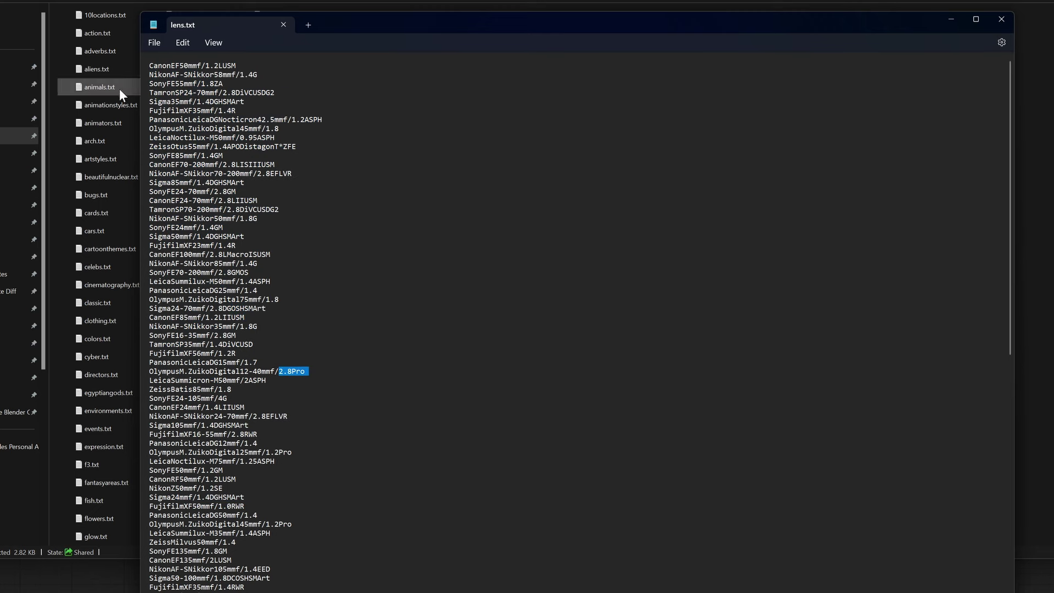
{"action": "left_click", "coordinate": [88, 89]}
{"action": "double_click", "coordinate": [181, 158]}
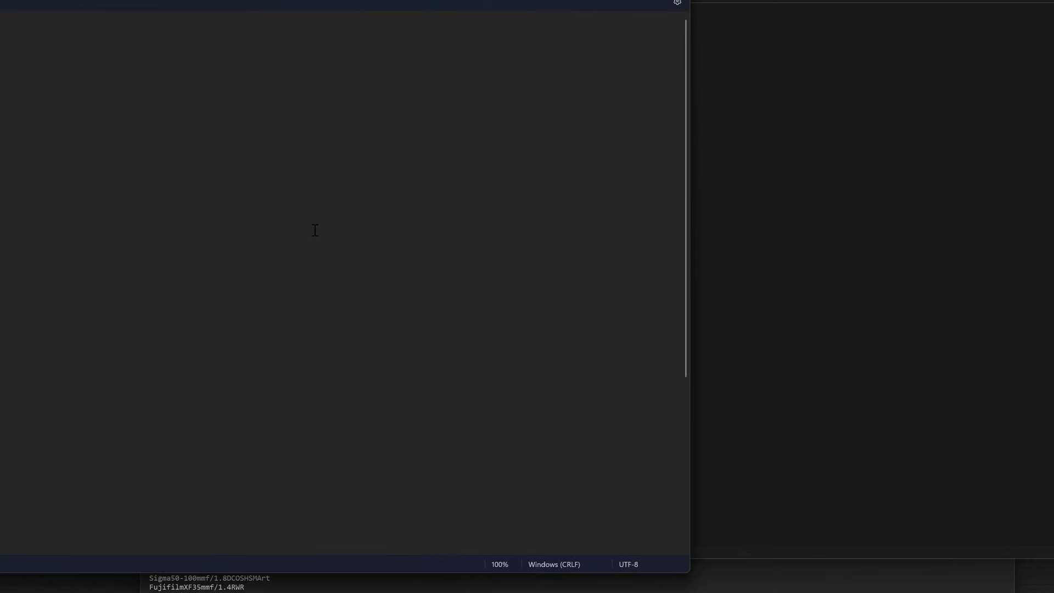
{"action": "left_click_drag", "start_coordinate": [93, 51], "coordinate": [15, 49]}
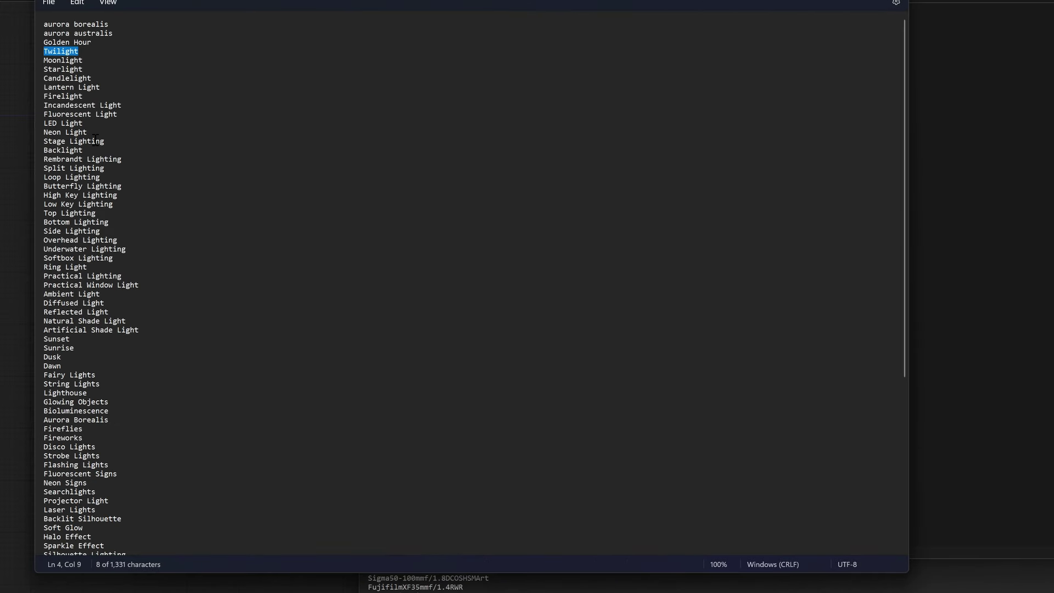
{"action": "left_click_drag", "start_coordinate": [95, 136], "coordinate": [32, 138]}
{"action": "left_click_drag", "start_coordinate": [113, 150], "coordinate": [32, 151]}
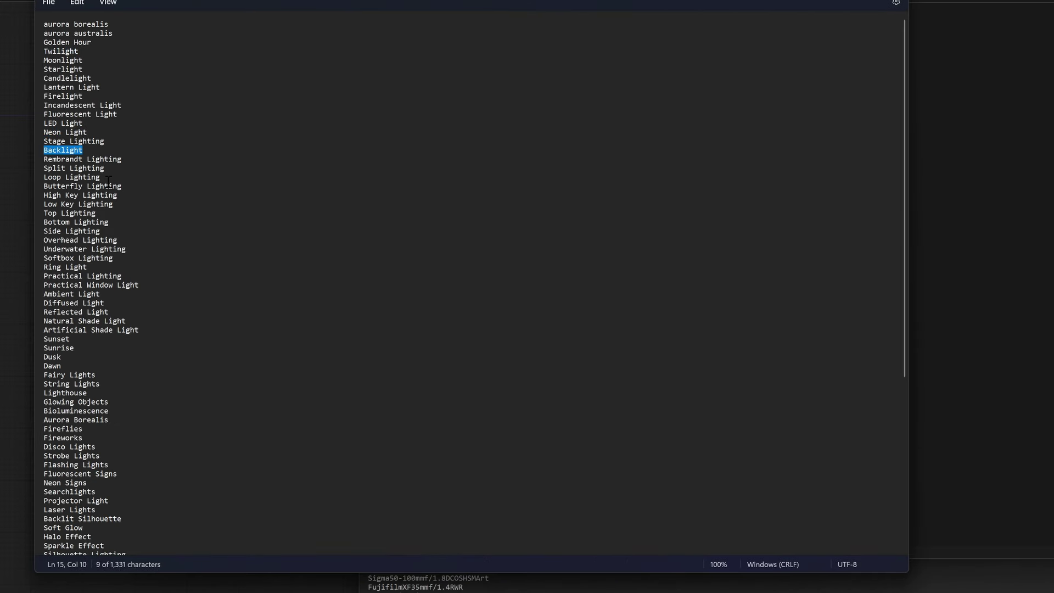
{"action": "left_click_drag", "start_coordinate": [109, 179], "coordinate": [32, 192]}
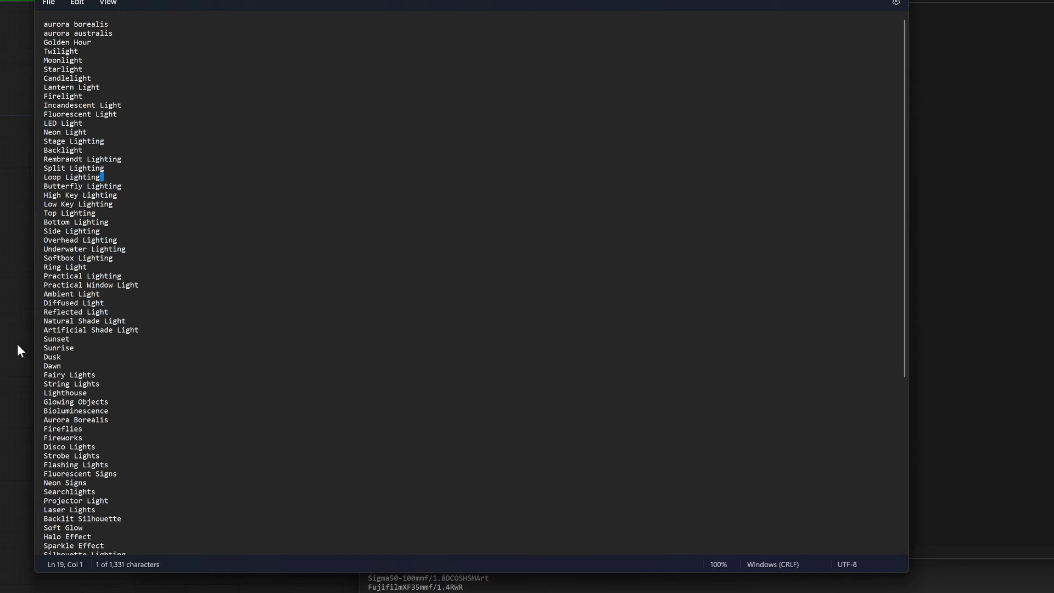
{"action": "key", "text": "alt+F4"}
Step: Nudge the graph and Save Image node, then switch to the output folder holding ComfyUI_00023 and ComfyUI_00024
{"action": "left_click_drag", "start_coordinate": [704, 585], "coordinate": [671, 586]}
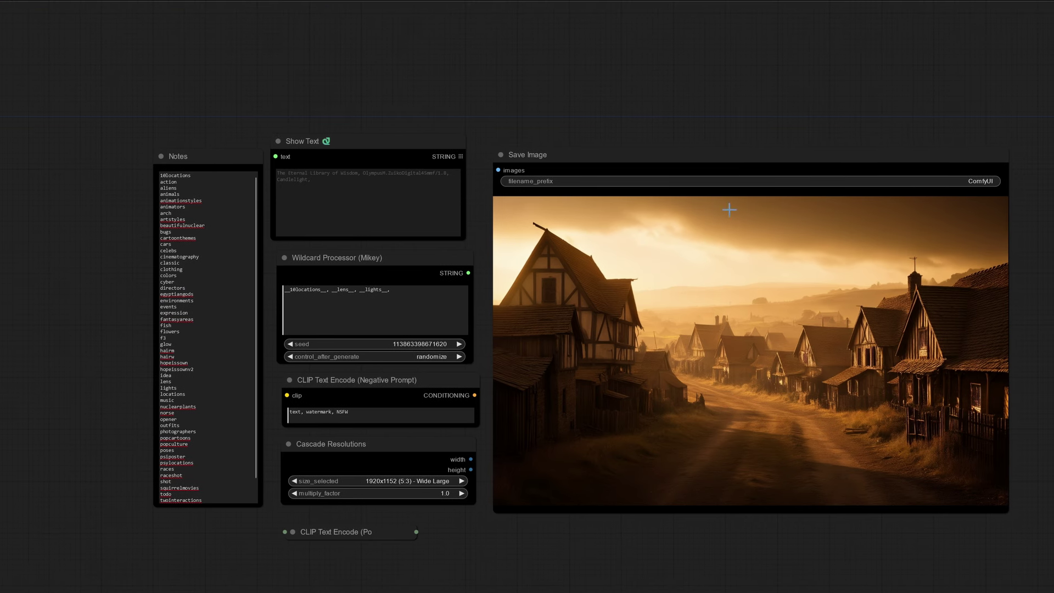
{"action": "left_click_drag", "start_coordinate": [742, 159], "coordinate": [738, 166]}
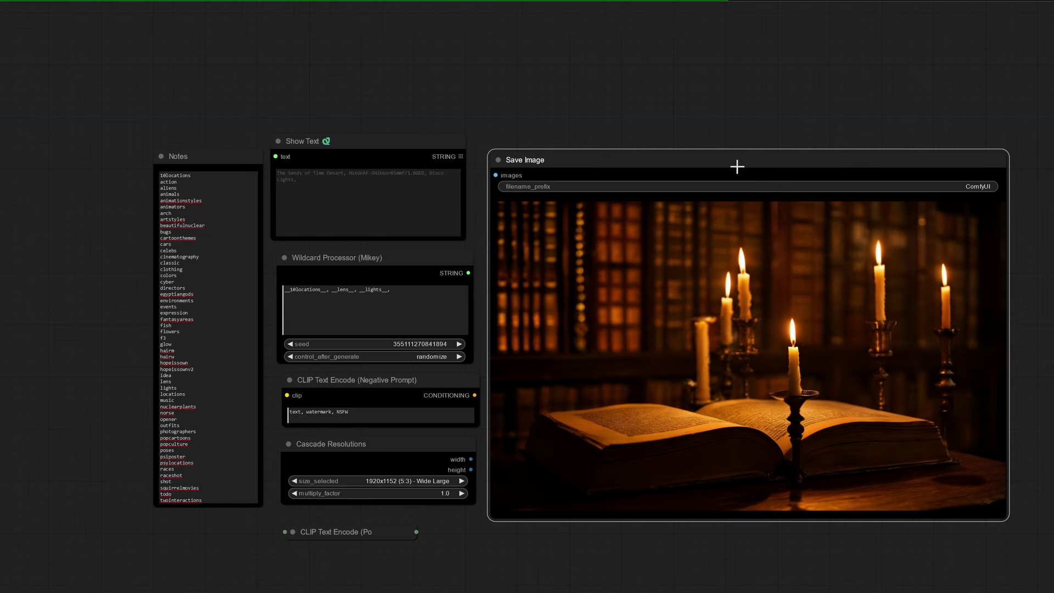
{"action": "key", "text": "alt+Tab"}
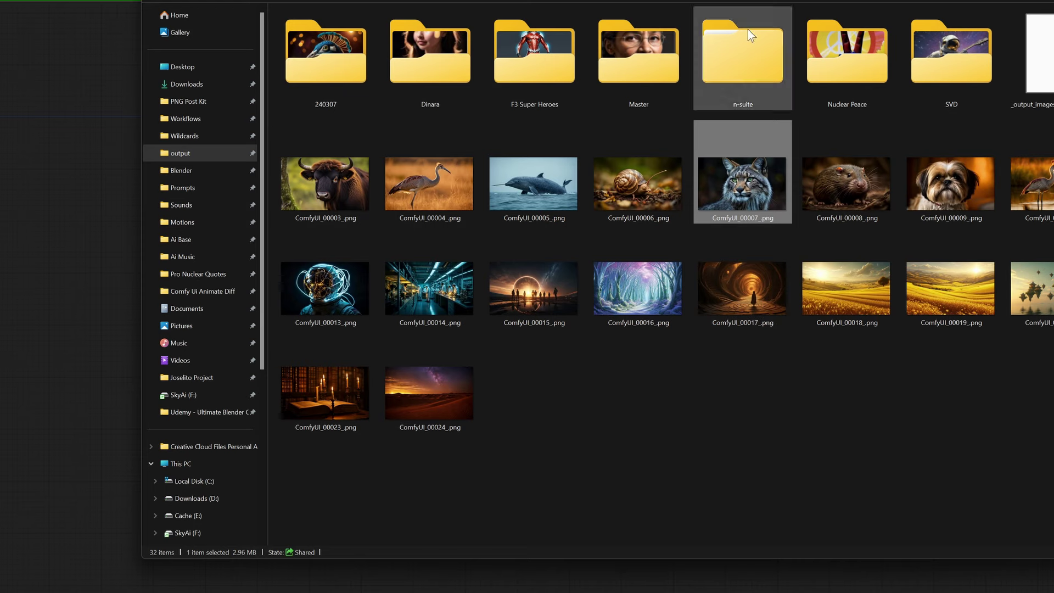
Step: Load ComfyUI_00007_.png's lynx workflow onto the canvas, restoring the __animals__, __lens__, __lights__ prompt
{"action": "key", "text": "super+Down"}
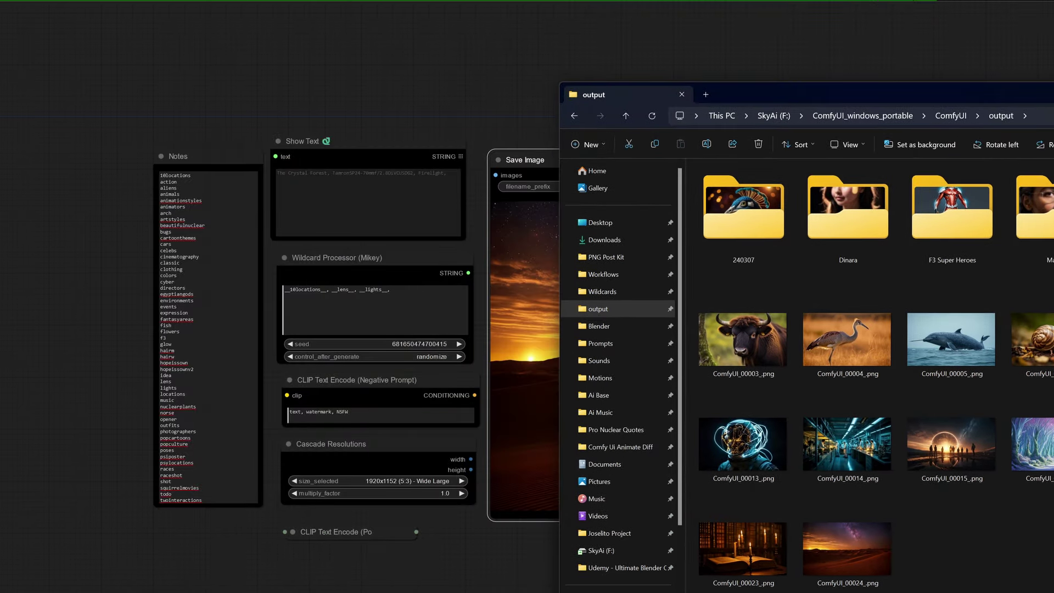
{"action": "left_click_drag", "start_coordinate": [216, 257], "coordinate": [86, 303]}
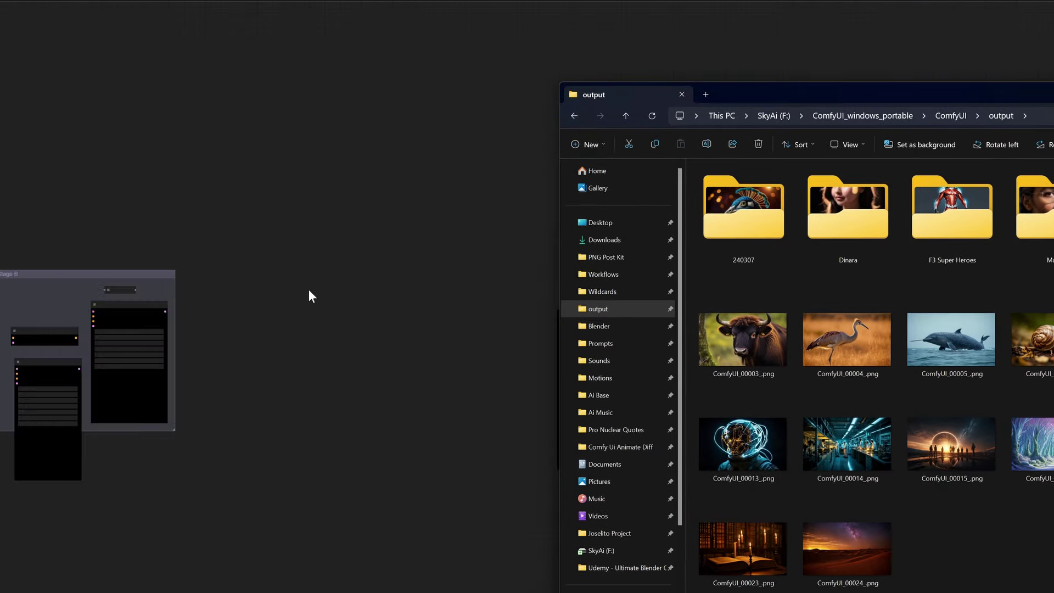
{"action": "left_click_drag", "start_coordinate": [309, 296], "coordinate": [465, 367]}
{"action": "scroll", "coordinate": [509, 157], "scroll_direction": "up", "scroll_amount": 5}
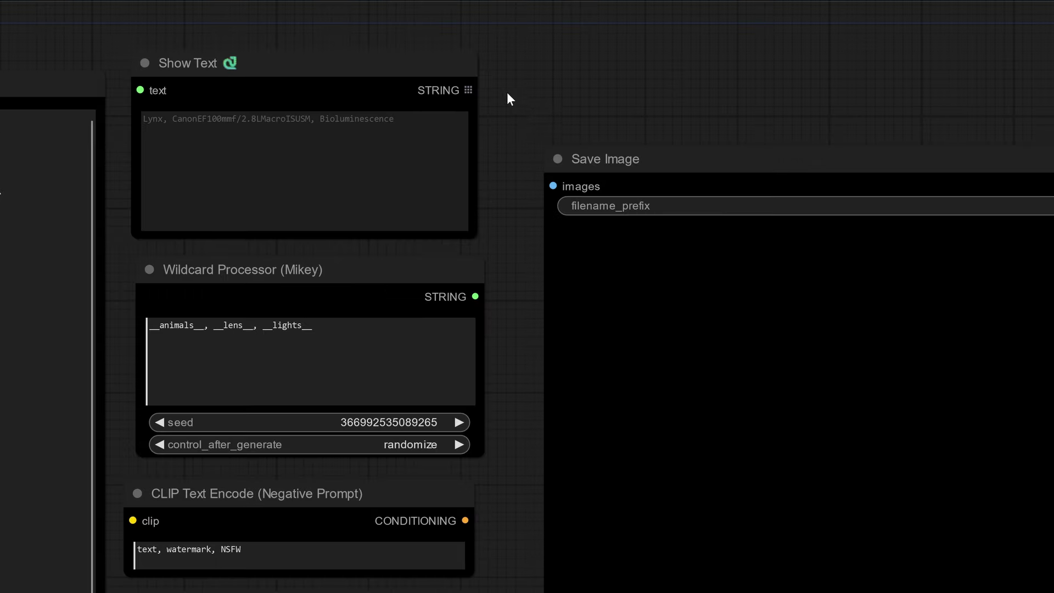
{"action": "left_click_drag", "start_coordinate": [507, 94], "coordinate": [679, 145]}
Step: Queue a new render with the prompt's animal changed to octopus
{"action": "left_click", "coordinate": [616, 174]}
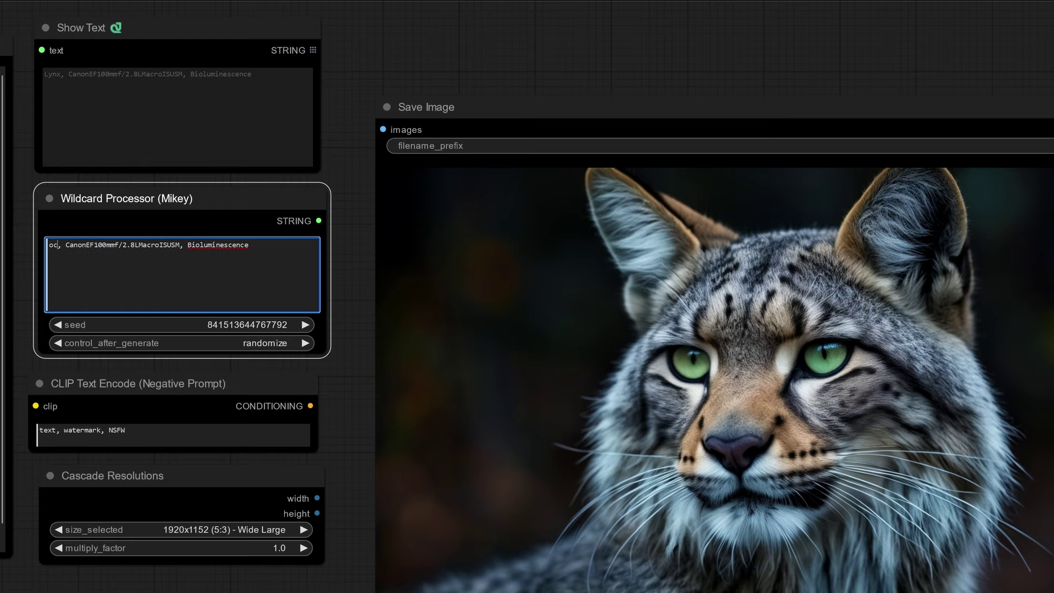
{"action": "type", "text": "topus, CanonEF100mmf/2.8LMacroISUSM, Bioluminescence"}
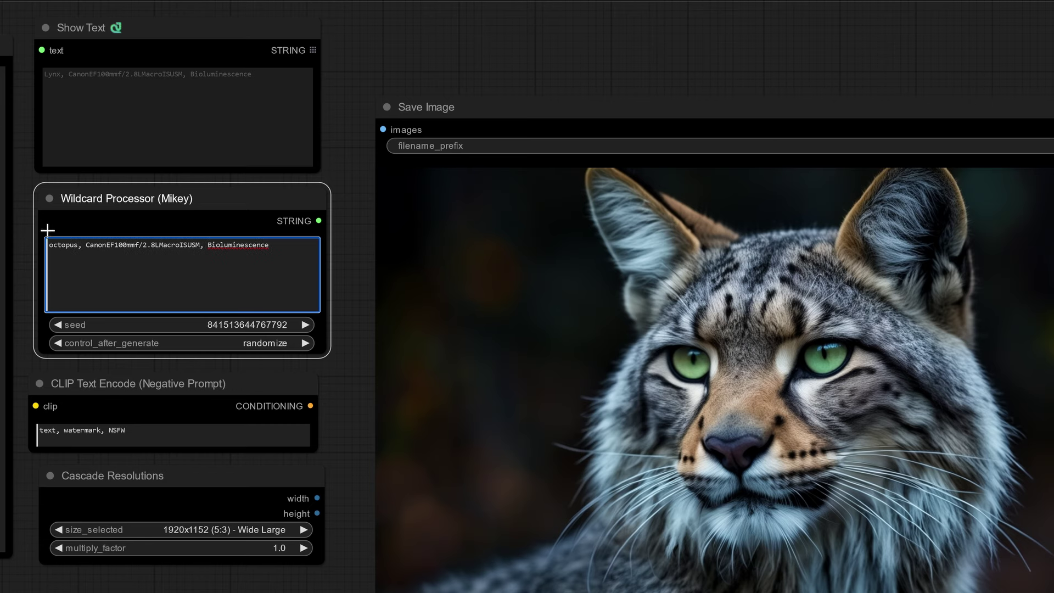
{"action": "key", "text": "ctrl+Return"}
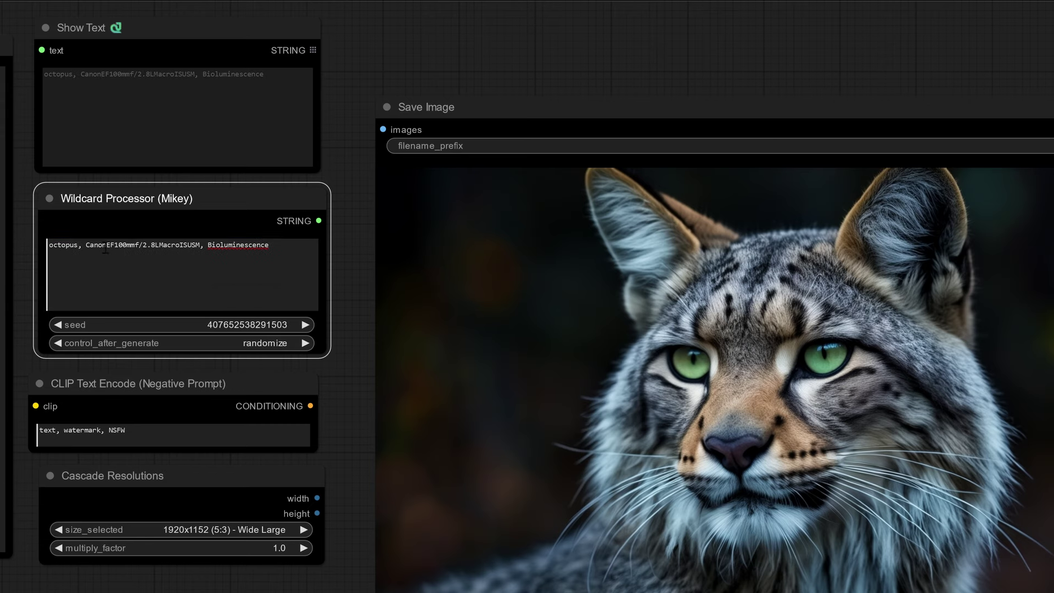
Step: Review the lens and Bioluminescence words, then nudge the SVD_img2vid_Conditioning node into place
{"action": "left_click_drag", "start_coordinate": [105, 249], "coordinate": [295, 238]}
{"action": "left_click", "coordinate": [216, 249]}
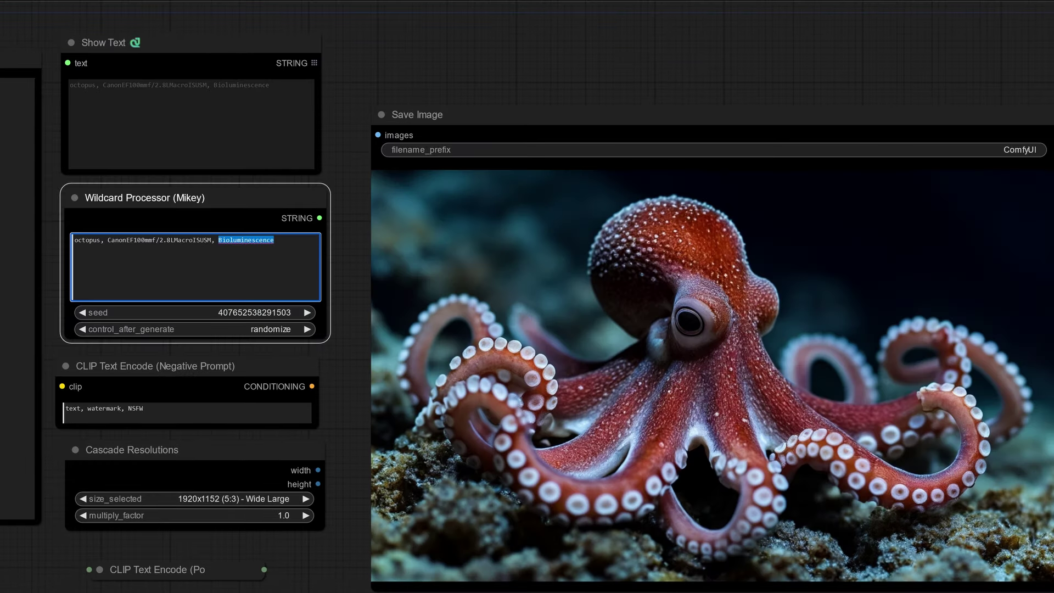
{"action": "left_click", "coordinate": [733, 87]}
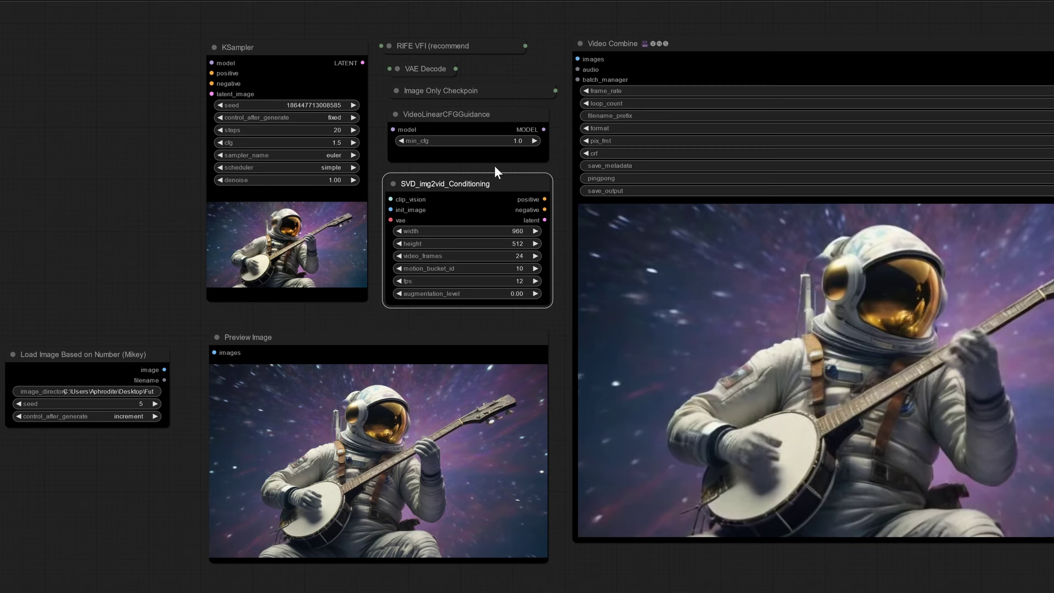
{"action": "mouse_move", "coordinate": [404, 187]}
{"action": "left_mouse_down"}
{"action": "mouse_move", "coordinate": [438, 179]}
{"action": "mouse_move", "coordinate": [407, 189]}
{"action": "left_mouse_up"}
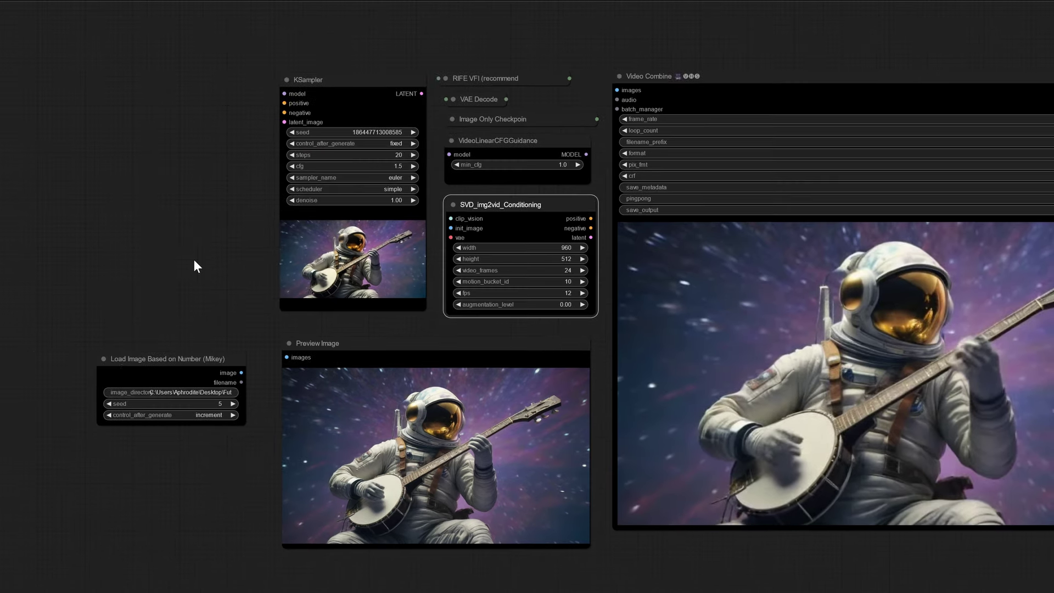
{"action": "mouse_move", "coordinate": [77, 355]}
{"action": "left_mouse_down"}
{"action": "mouse_move", "coordinate": [39, 341]}
{"action": "mouse_move", "coordinate": [83, 355]}
{"action": "left_mouse_up"}
{"action": "left_click_drag", "start_coordinate": [137, 511], "coordinate": [376, 437]}
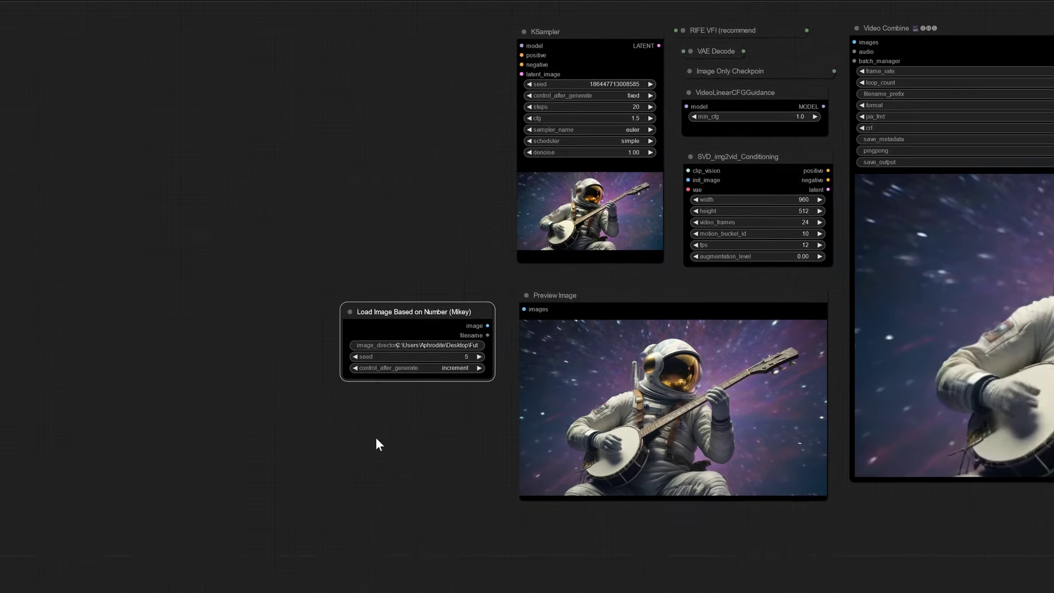
{"action": "scroll", "coordinate": [384, 423], "scroll_direction": "up", "scroll_amount": 5}
{"action": "left_click_drag", "start_coordinate": [431, 243], "coordinate": [374, 260]}
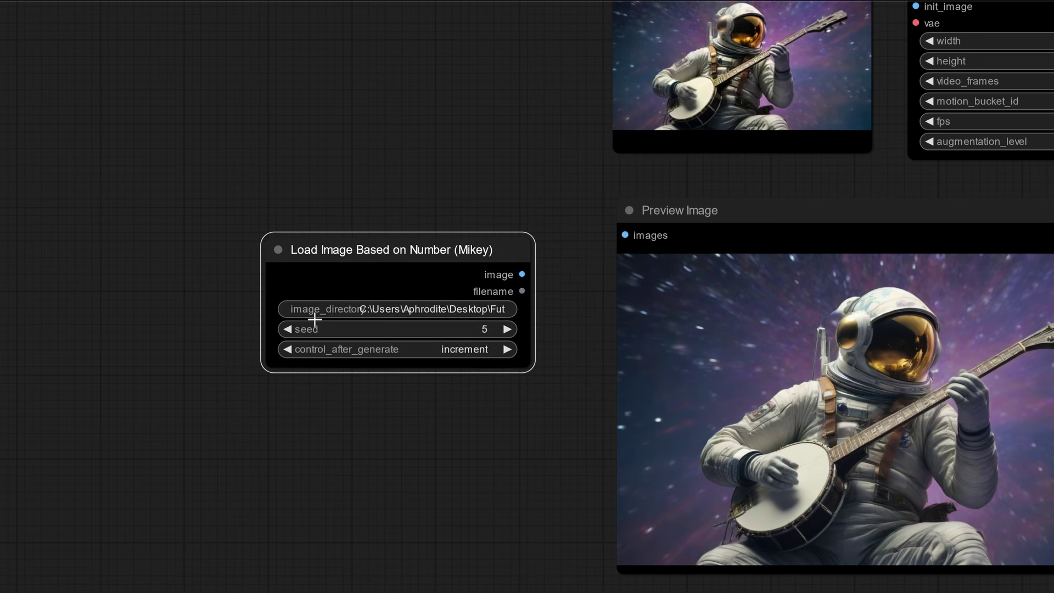
{"action": "double_click", "coordinate": [314, 457]}
{"action": "right_click", "coordinate": [206, 392]}
{"action": "left_click", "coordinate": [222, 396]}
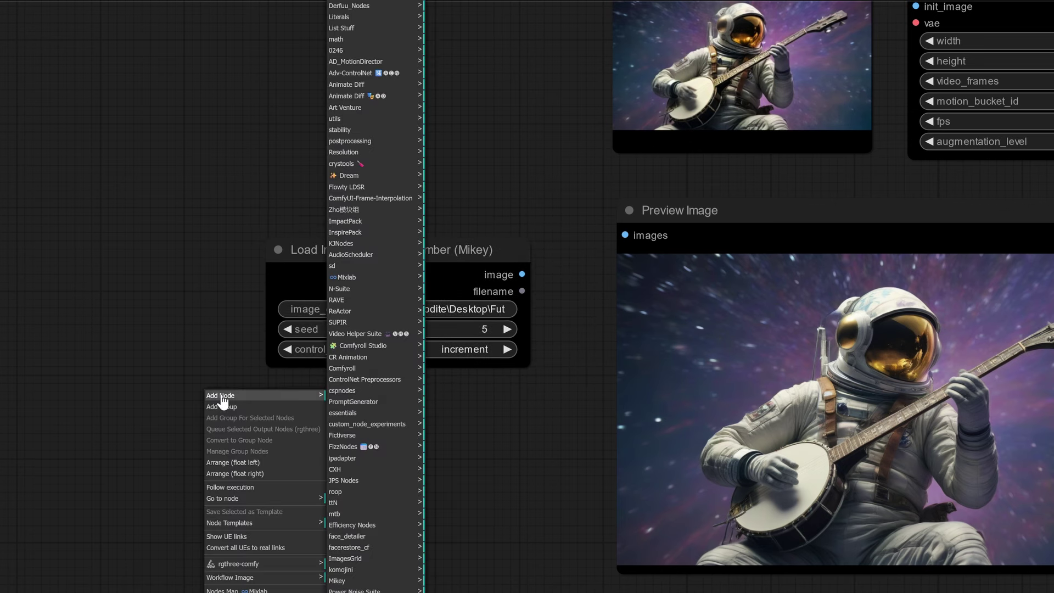
{"action": "left_click", "coordinate": [346, 581]}
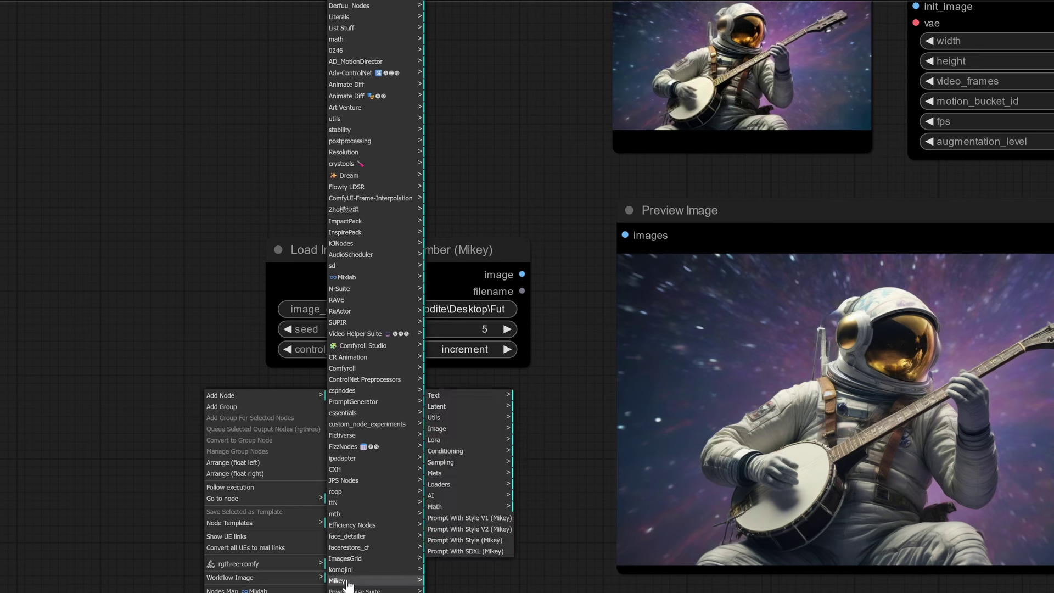
{"action": "left_click", "coordinate": [458, 485]}
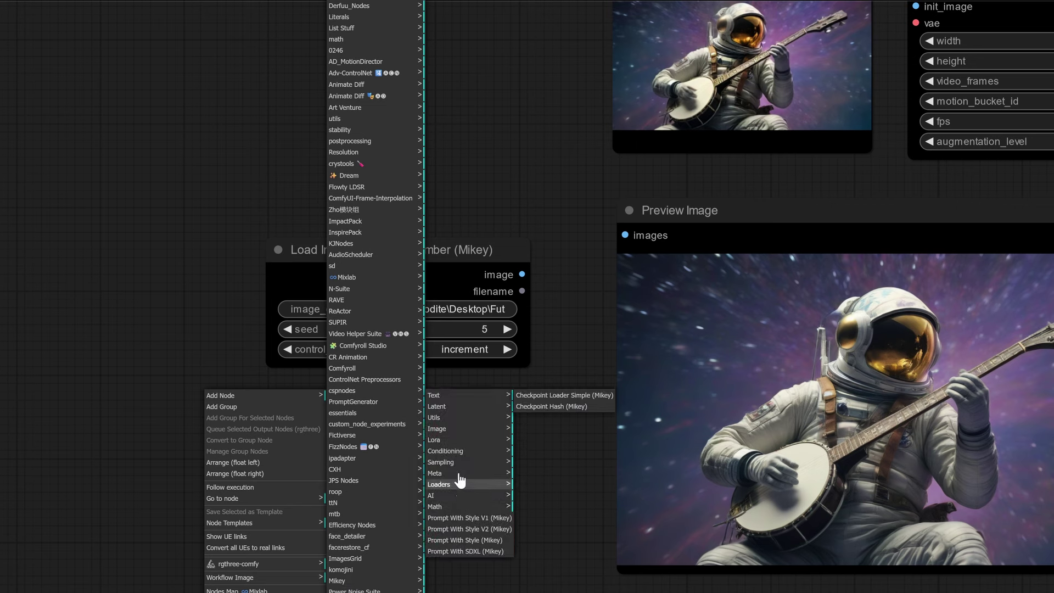
{"action": "left_click", "coordinate": [459, 430]}
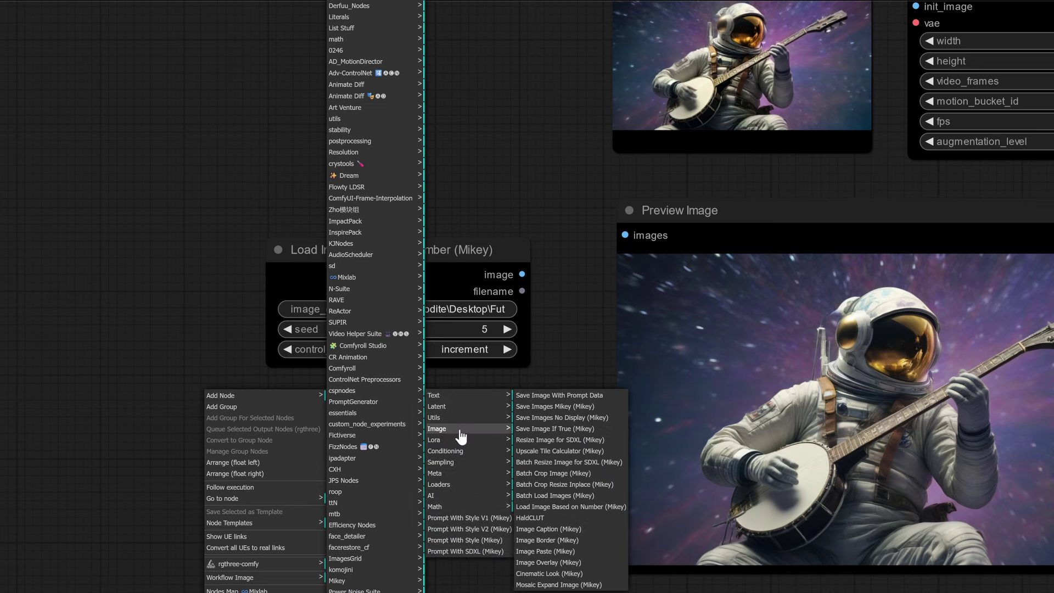
{"action": "left_click", "coordinate": [582, 507]}
{"action": "left_click_drag", "start_coordinate": [423, 409], "coordinate": [405, 427]}
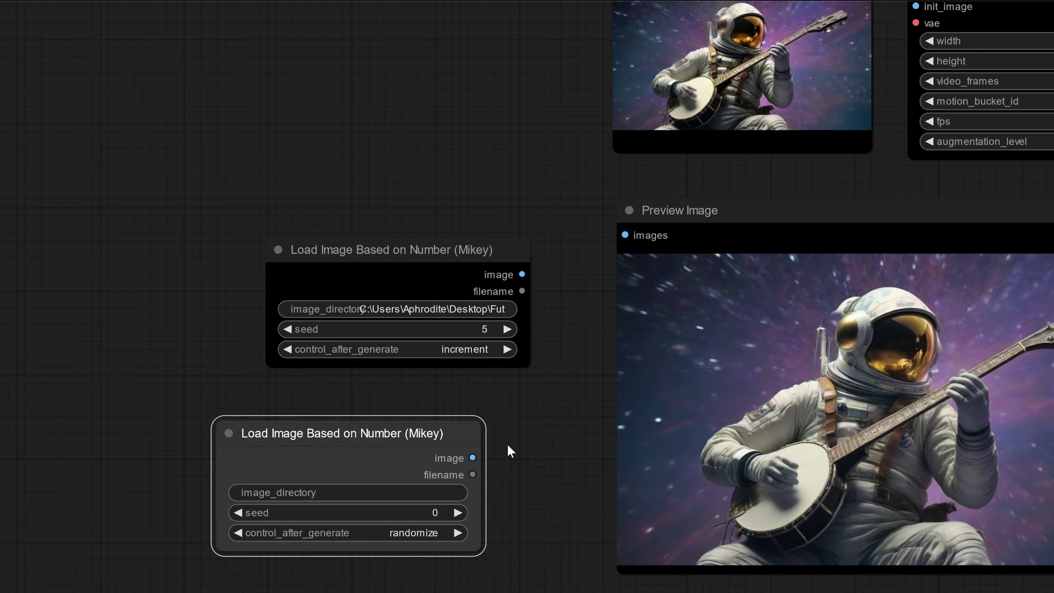
{"action": "left_click_drag", "start_coordinate": [472, 458], "coordinate": [880, 156]}
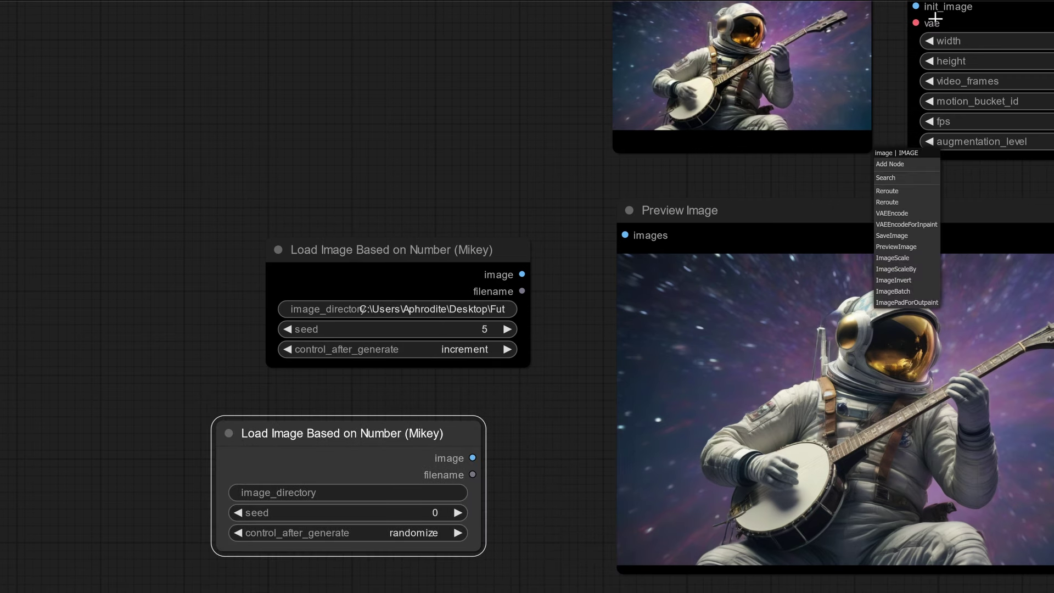
{"action": "left_click", "coordinate": [786, 190]}
{"action": "left_click", "coordinate": [377, 445]}
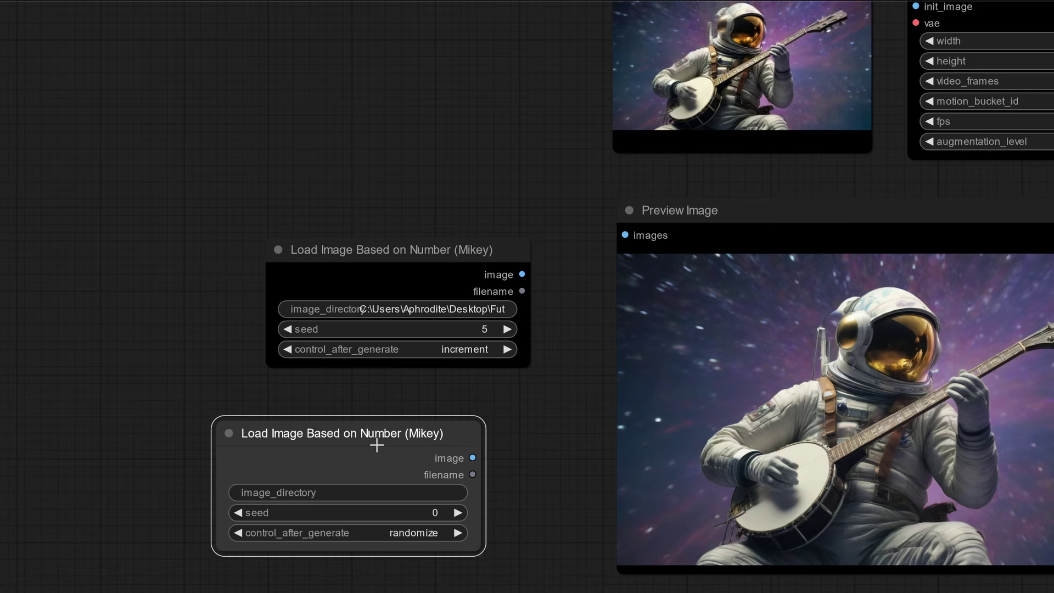
{"action": "key", "text": "Delete"}
Step: Reset the Load Image seed from 5 to 0, incrementing after each run
{"action": "left_click_drag", "start_coordinate": [442, 257], "coordinate": [459, 285]}
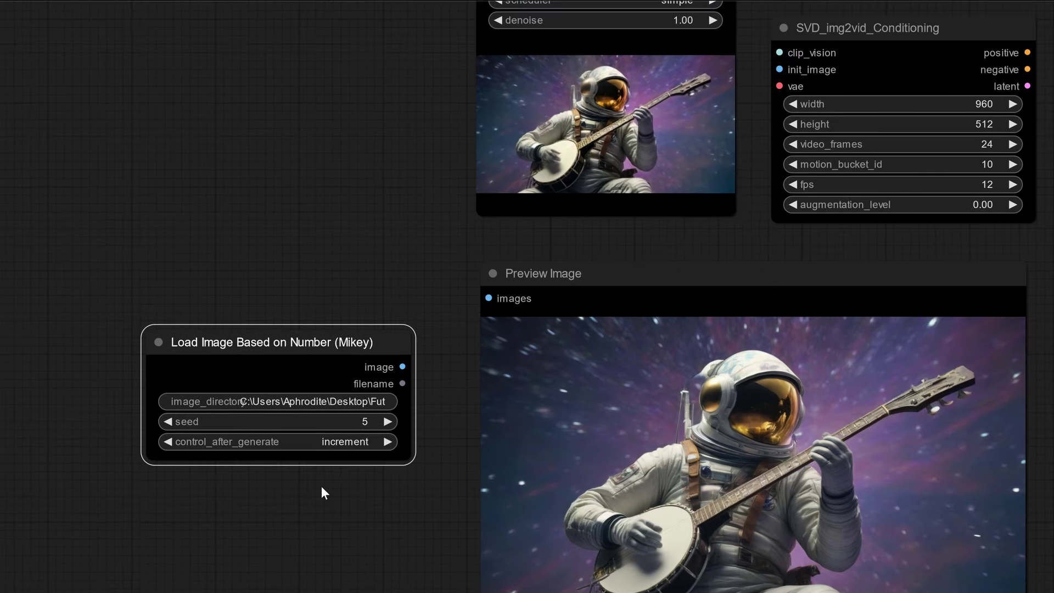
{"action": "left_click_drag", "start_coordinate": [352, 421], "coordinate": [213, 429]}
{"action": "left_click", "coordinate": [351, 444]}
{"action": "left_click", "coordinate": [353, 455]}
Step: Paste the Desktop Future Love folder path from Explorer into the image_directory field
{"action": "key", "text": "alt+Tab"}
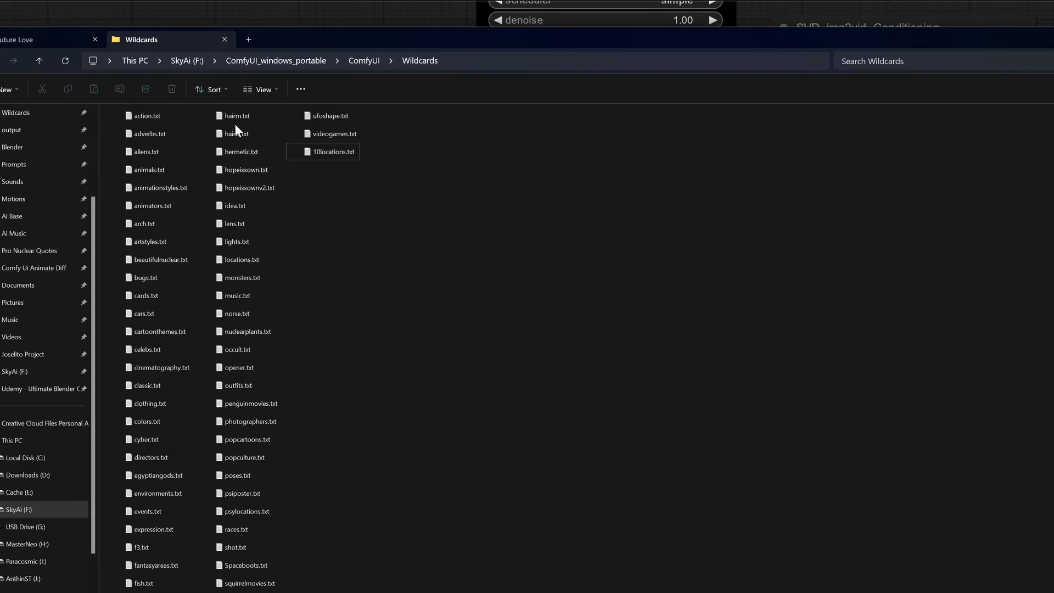
{"action": "scroll", "coordinate": [38, 144], "scroll_direction": "up", "scroll_amount": 5}
{"action": "left_click", "coordinate": [14, 167]}
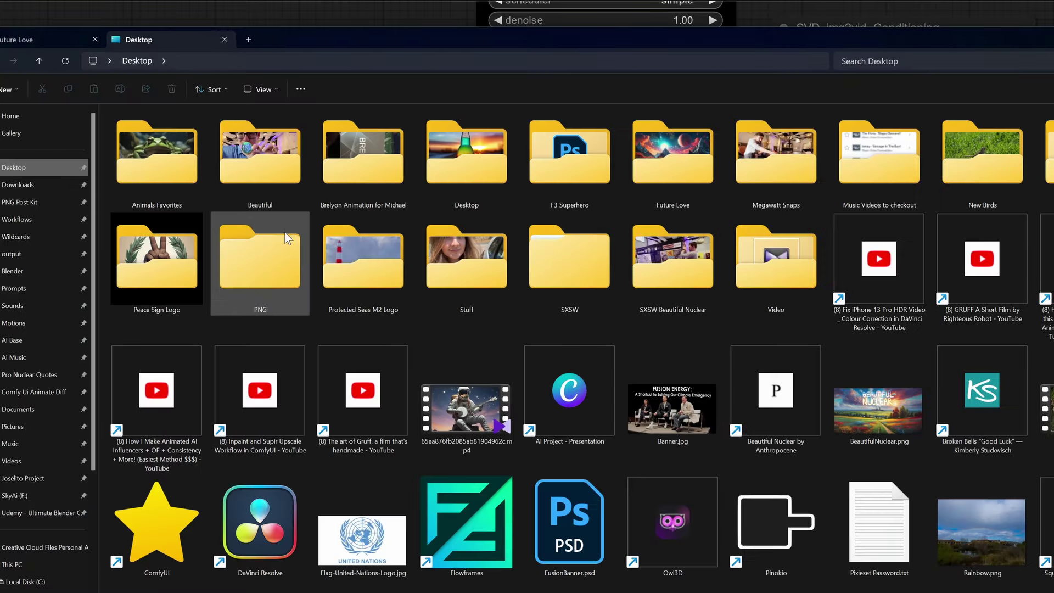
{"action": "double_click", "coordinate": [667, 207]}
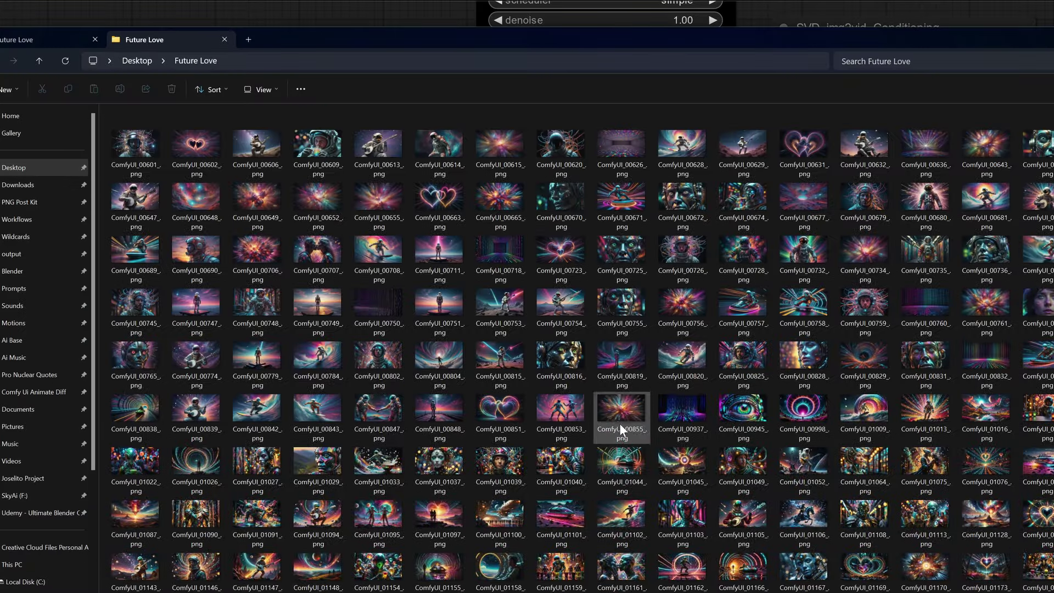
{"action": "left_click", "coordinate": [333, 65]}
{"action": "key", "text": "ctrl+c"}
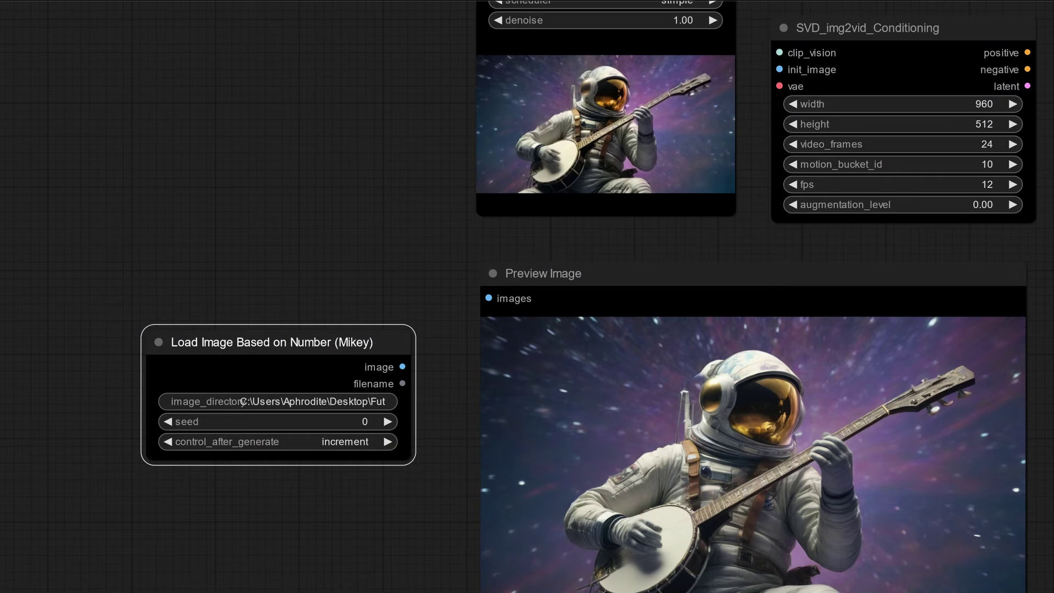
{"action": "key", "text": "alt+Tab"}
{"action": "left_click", "coordinate": [285, 404]}
{"action": "key", "text": "ctrl+v"}
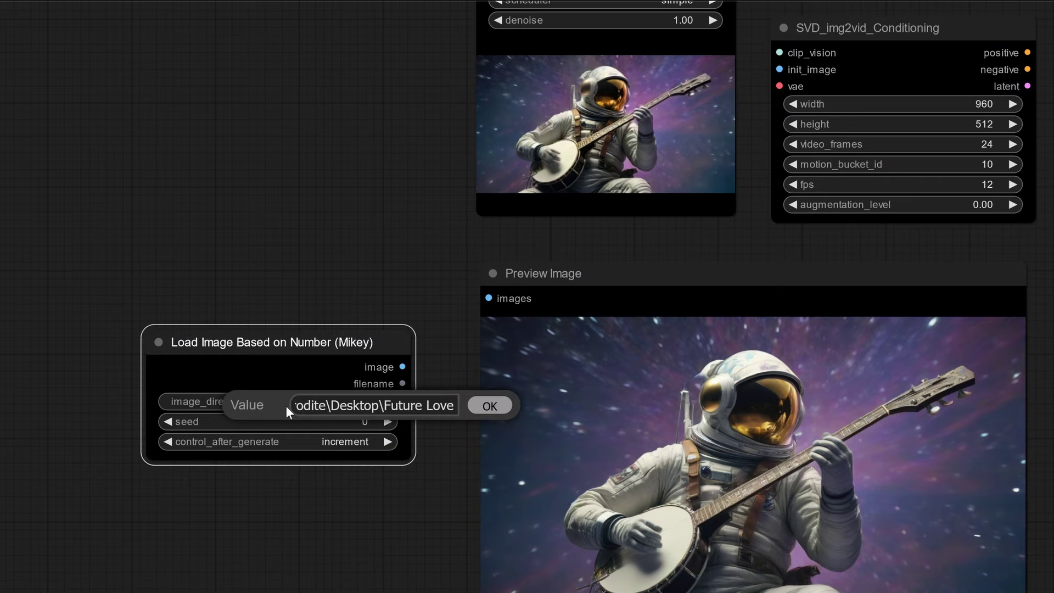
{"action": "key", "text": "Return"}
{"action": "left_click_drag", "start_coordinate": [326, 342], "coordinate": [305, 231]}
{"action": "scroll", "coordinate": [527, 297], "scroll_direction": "down", "scroll_amount": 4}
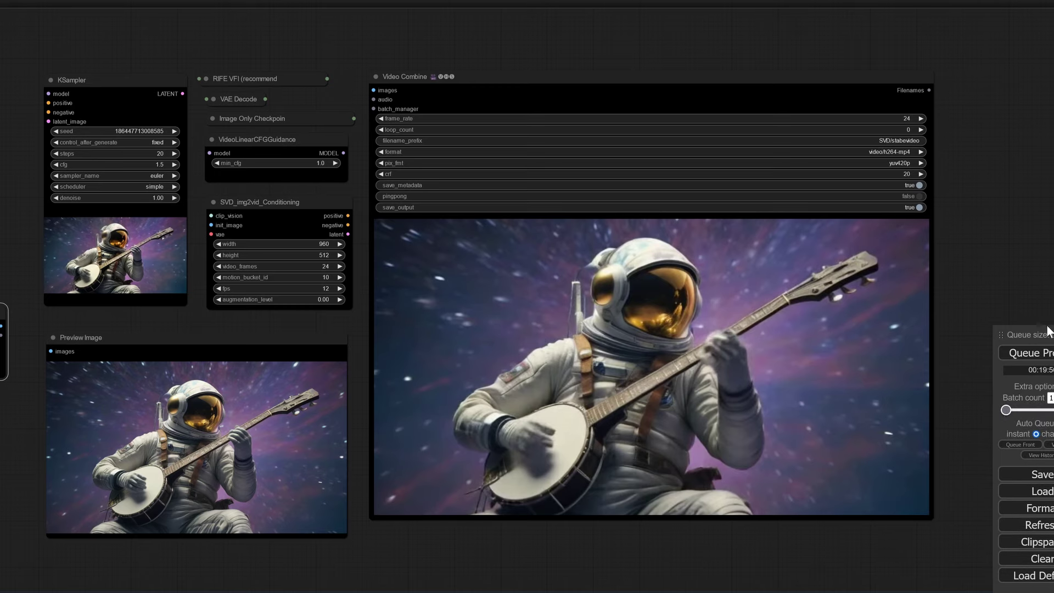
Step: Start the batch so the first Future Love image is loaded and animated
{"action": "left_click_drag", "start_coordinate": [1049, 330], "coordinate": [1014, 184]}
{"action": "left_click", "coordinate": [1005, 184]}
{"action": "scroll", "coordinate": [674, 587], "scroll_direction": "down", "scroll_amount": 3}
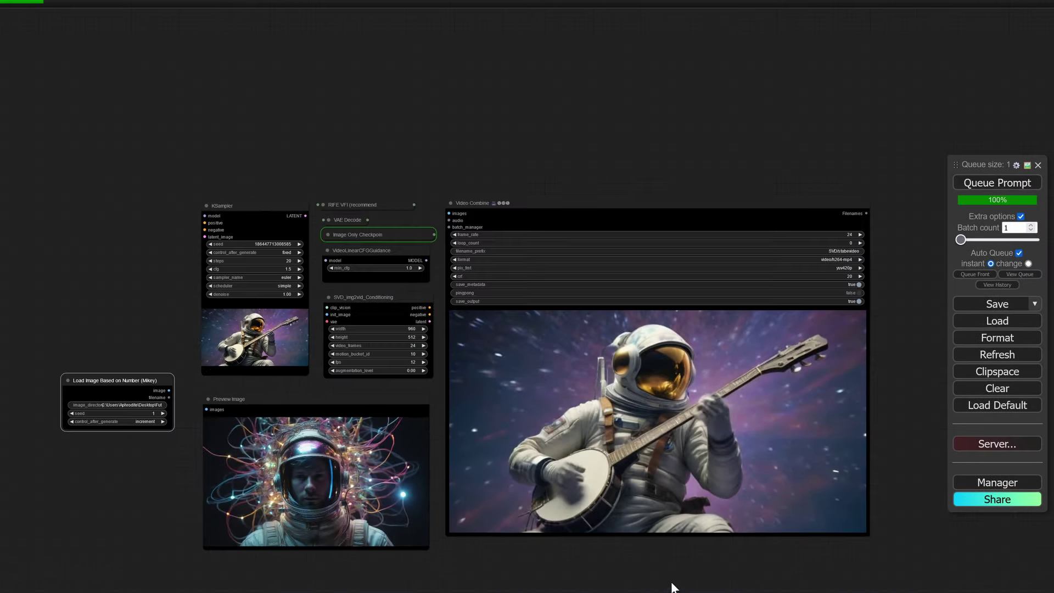
{"action": "scroll", "coordinate": [600, 574], "scroll_direction": "up", "scroll_amount": 4}
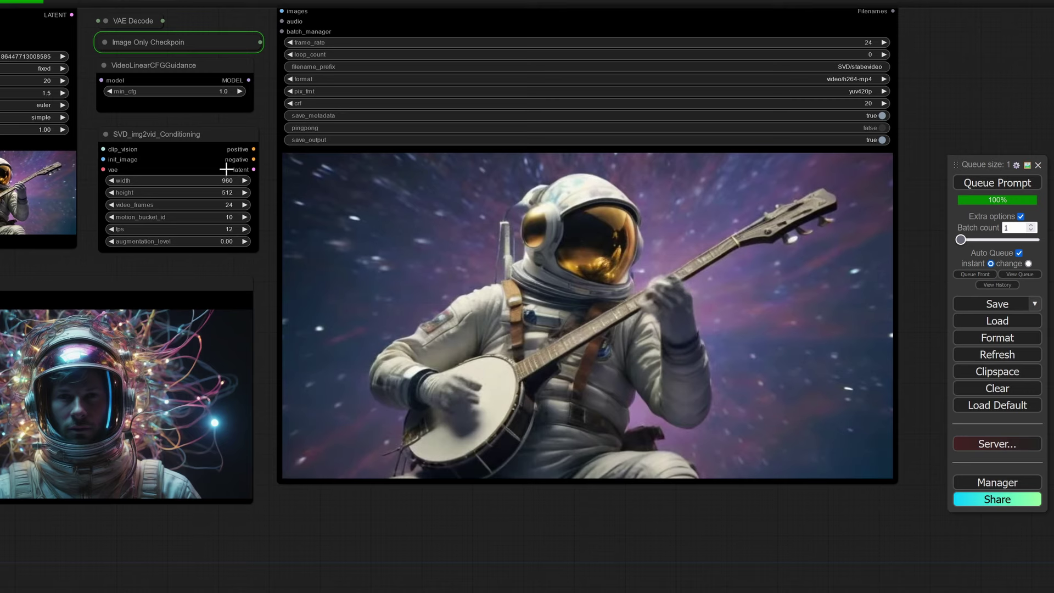
{"action": "scroll", "coordinate": [206, 134], "scroll_direction": "up", "scroll_amount": 3}
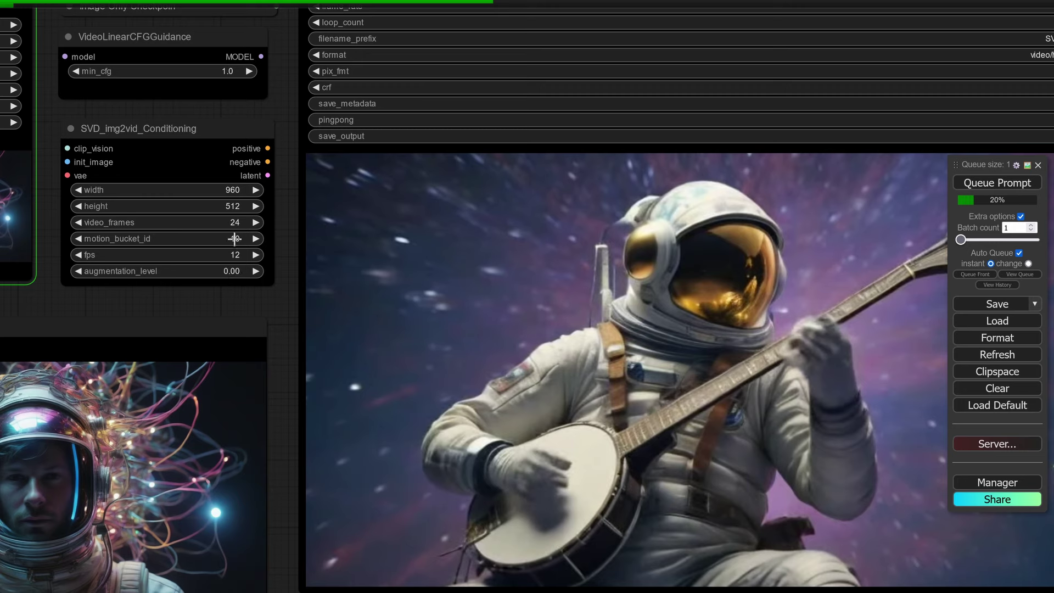
{"action": "scroll", "coordinate": [272, 303], "scroll_direction": "down", "scroll_amount": 3}
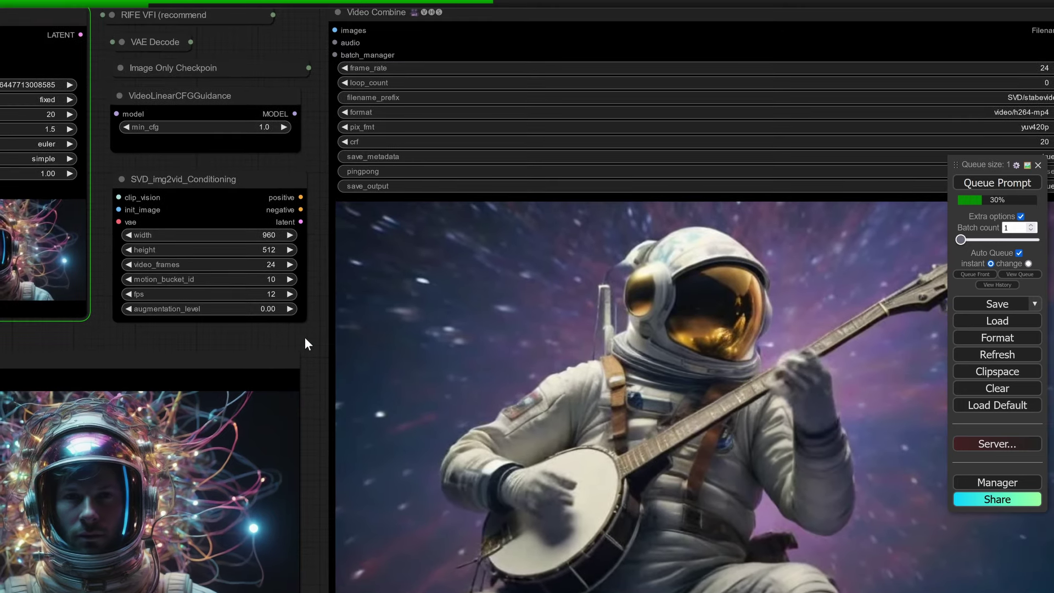
Step: Expand the RIFE VFI node to show rife47.pth at multiplier 2
{"action": "scroll", "coordinate": [305, 337], "scroll_direction": "down", "scroll_amount": 2}
{"action": "left_click_drag", "start_coordinate": [177, 47], "coordinate": [257, 115]}
{"action": "left_click", "coordinate": [230, 163]}
Step: Collapse the RIFE VFI node again while the astronaut video render reaches 95%
{"action": "scroll", "coordinate": [201, 72], "scroll_direction": "up", "scroll_amount": 5}
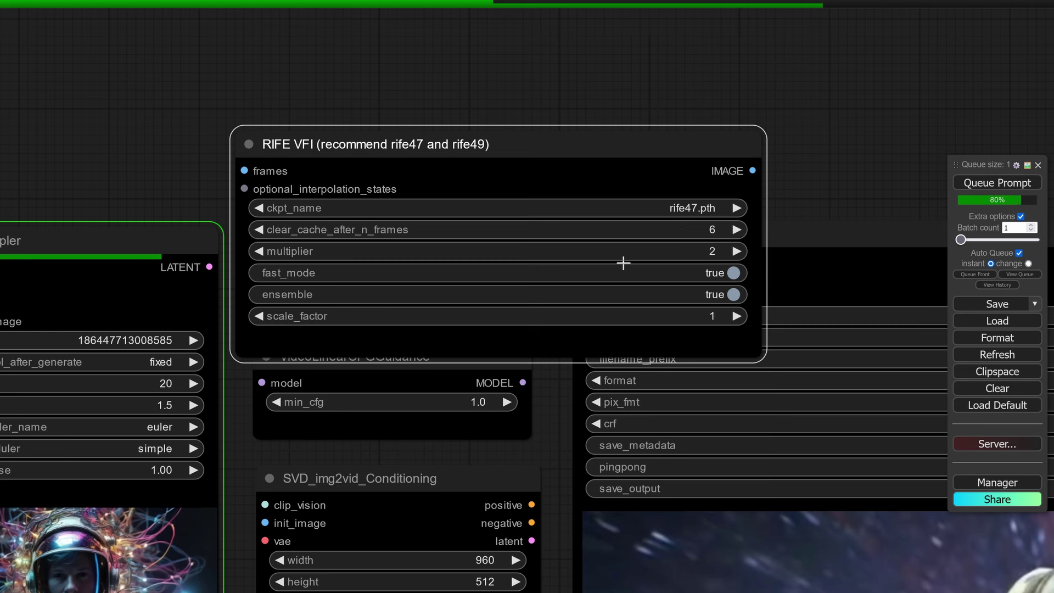
{"action": "left_click", "coordinate": [250, 145]}
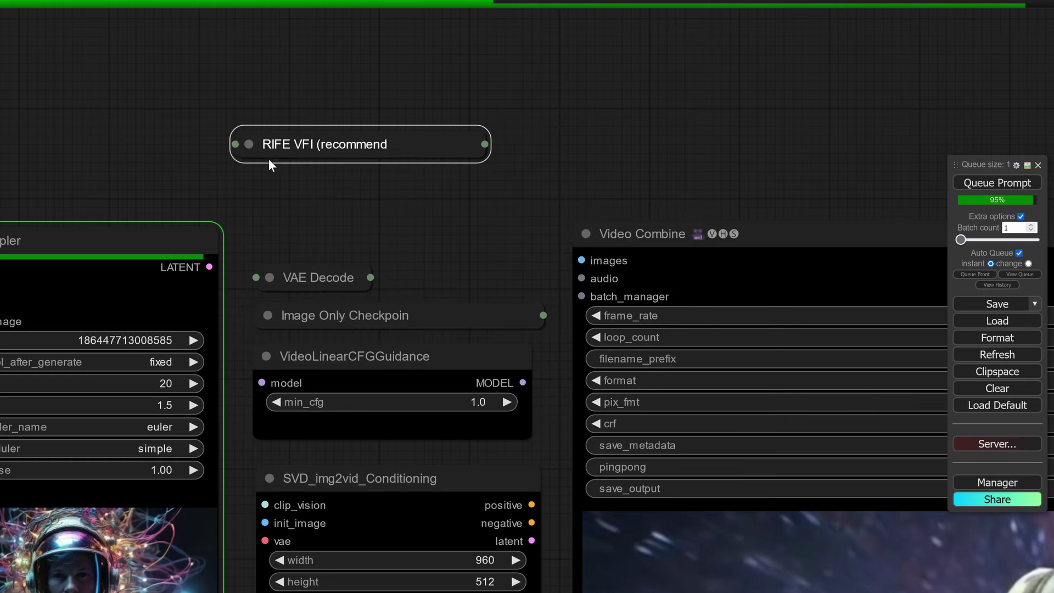